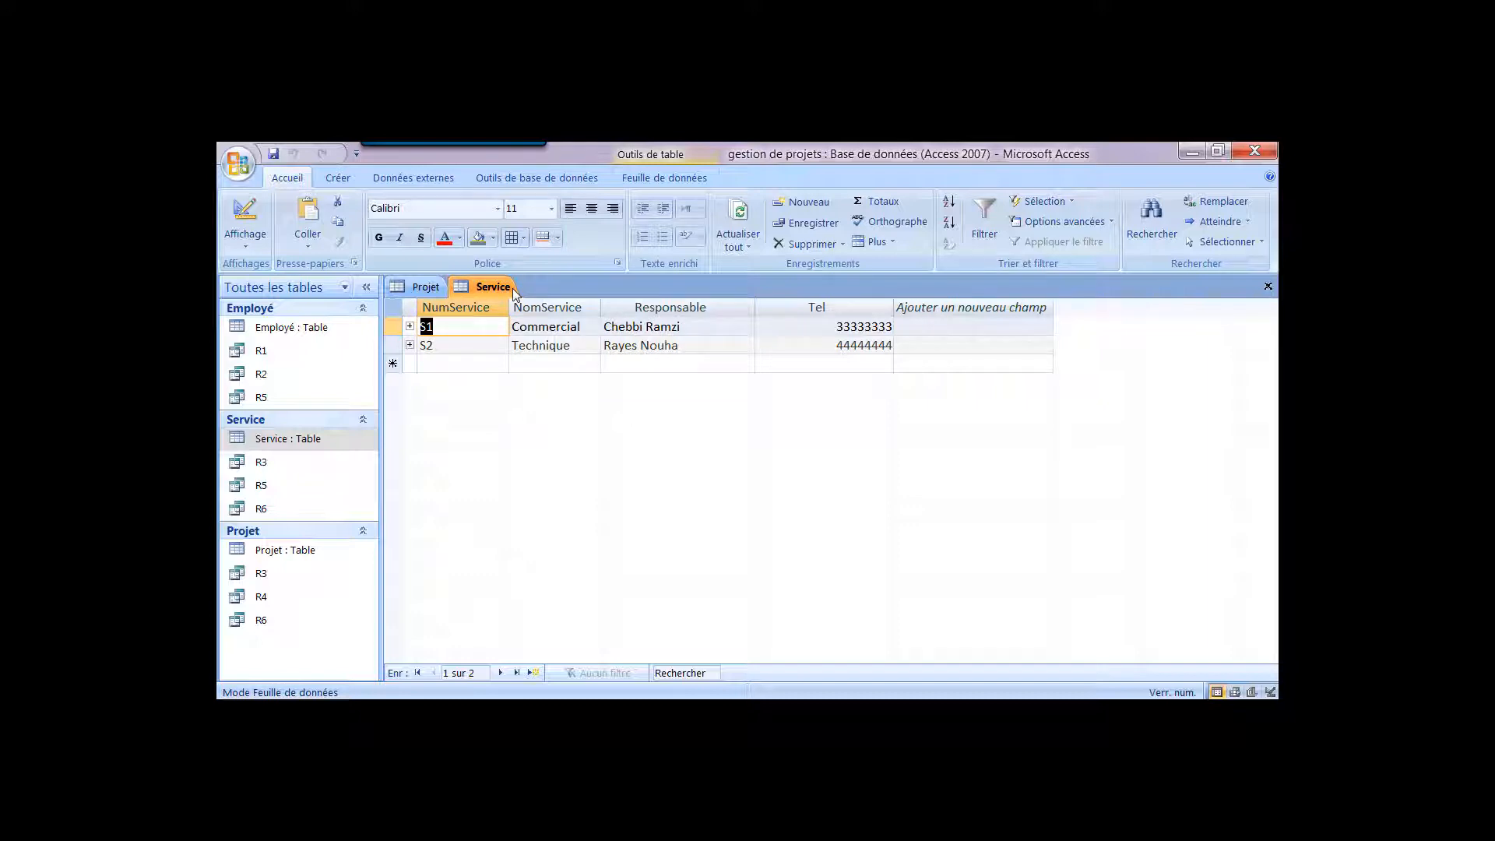
# - Close the open Projet and Service tables, and create a query in design view based on the Projet and Service tables
pyautogui.click(1268, 288)
pyautogui.click(1267, 288)
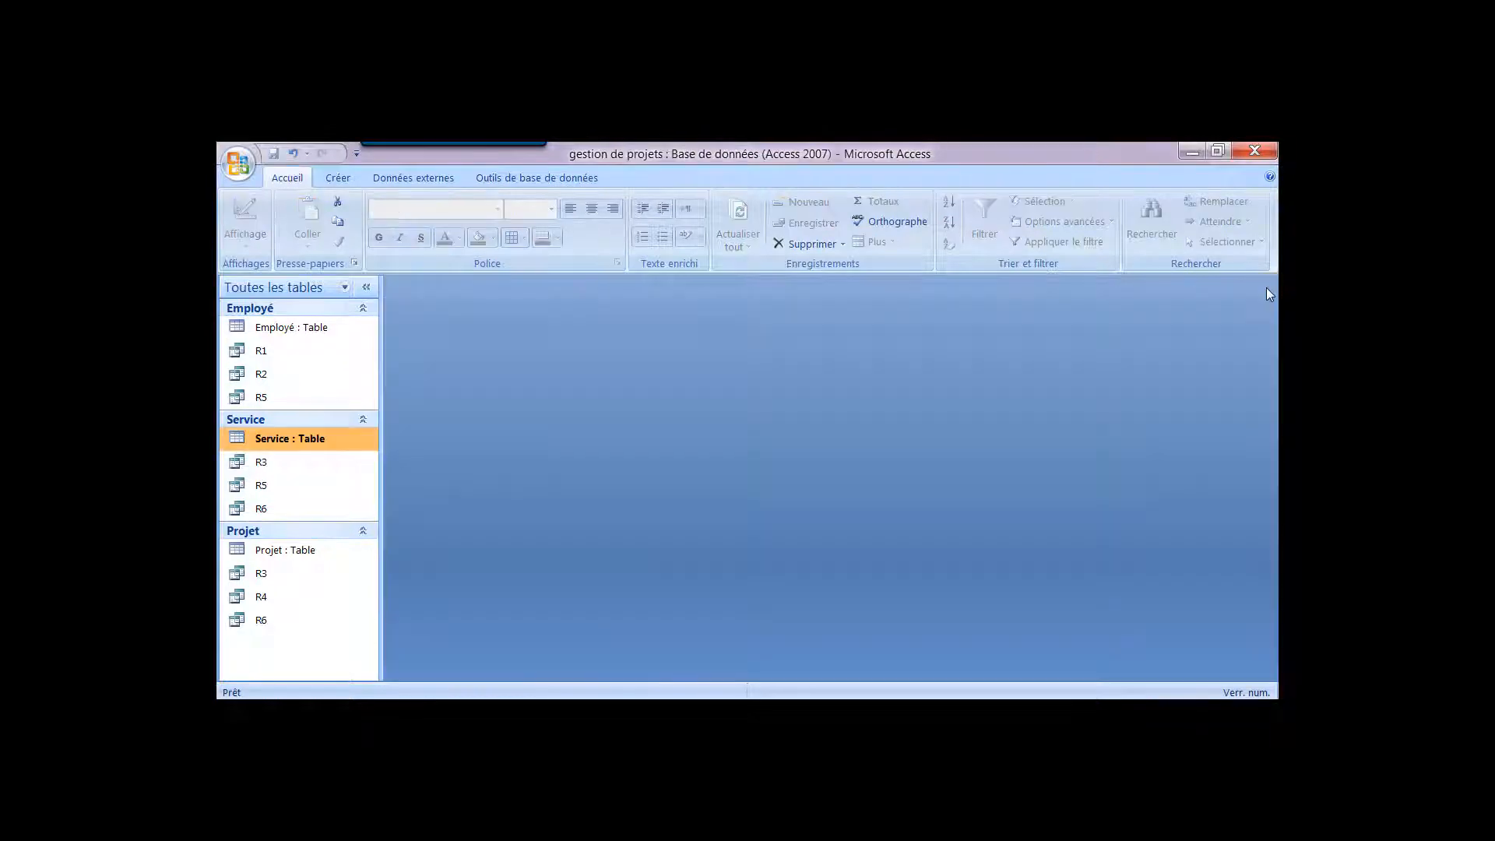
pyautogui.click(332, 178)
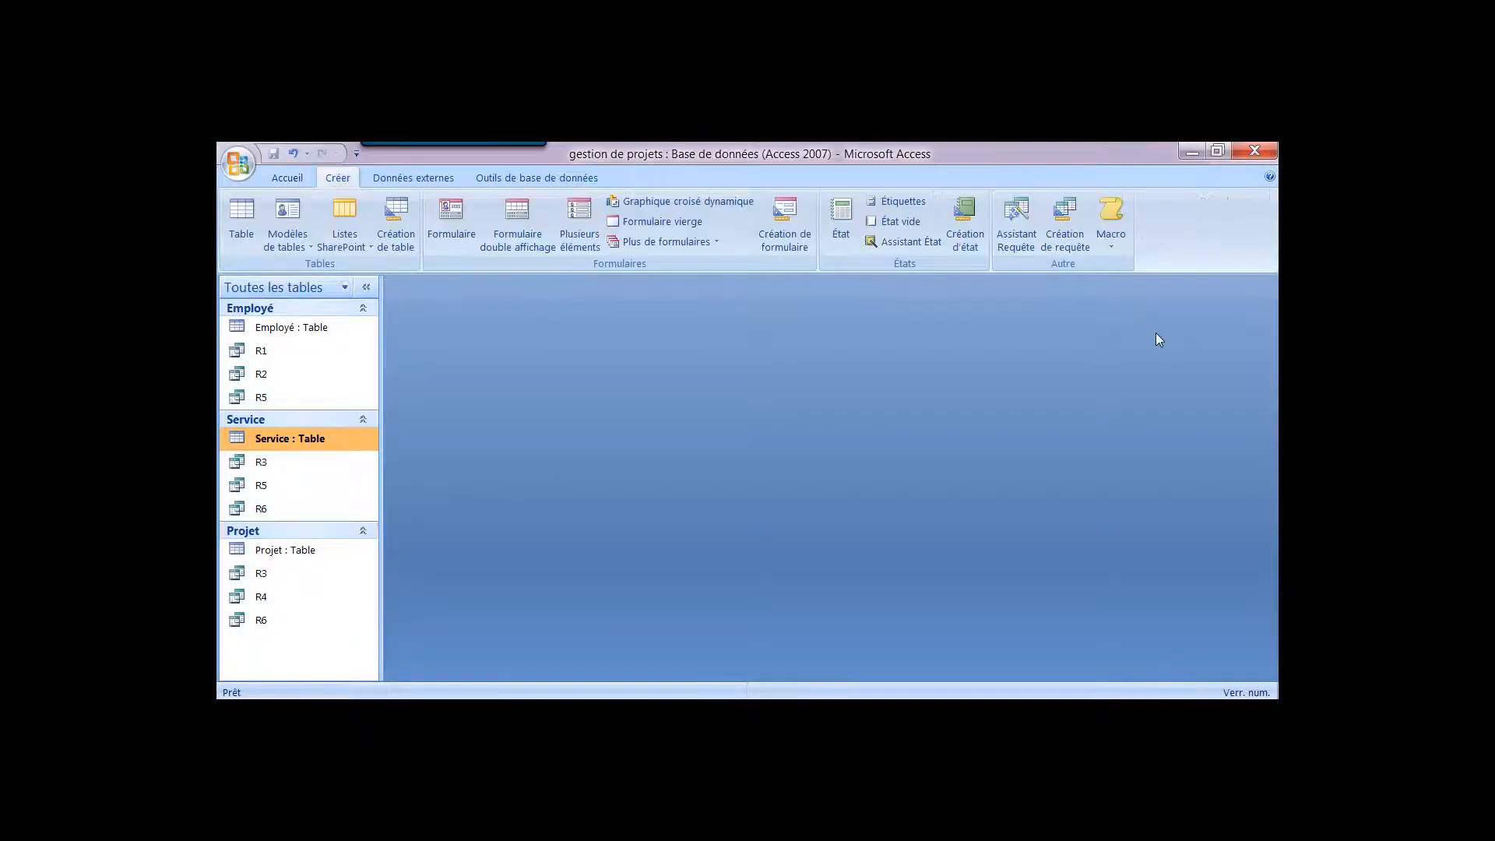
pyautogui.click(1061, 240)
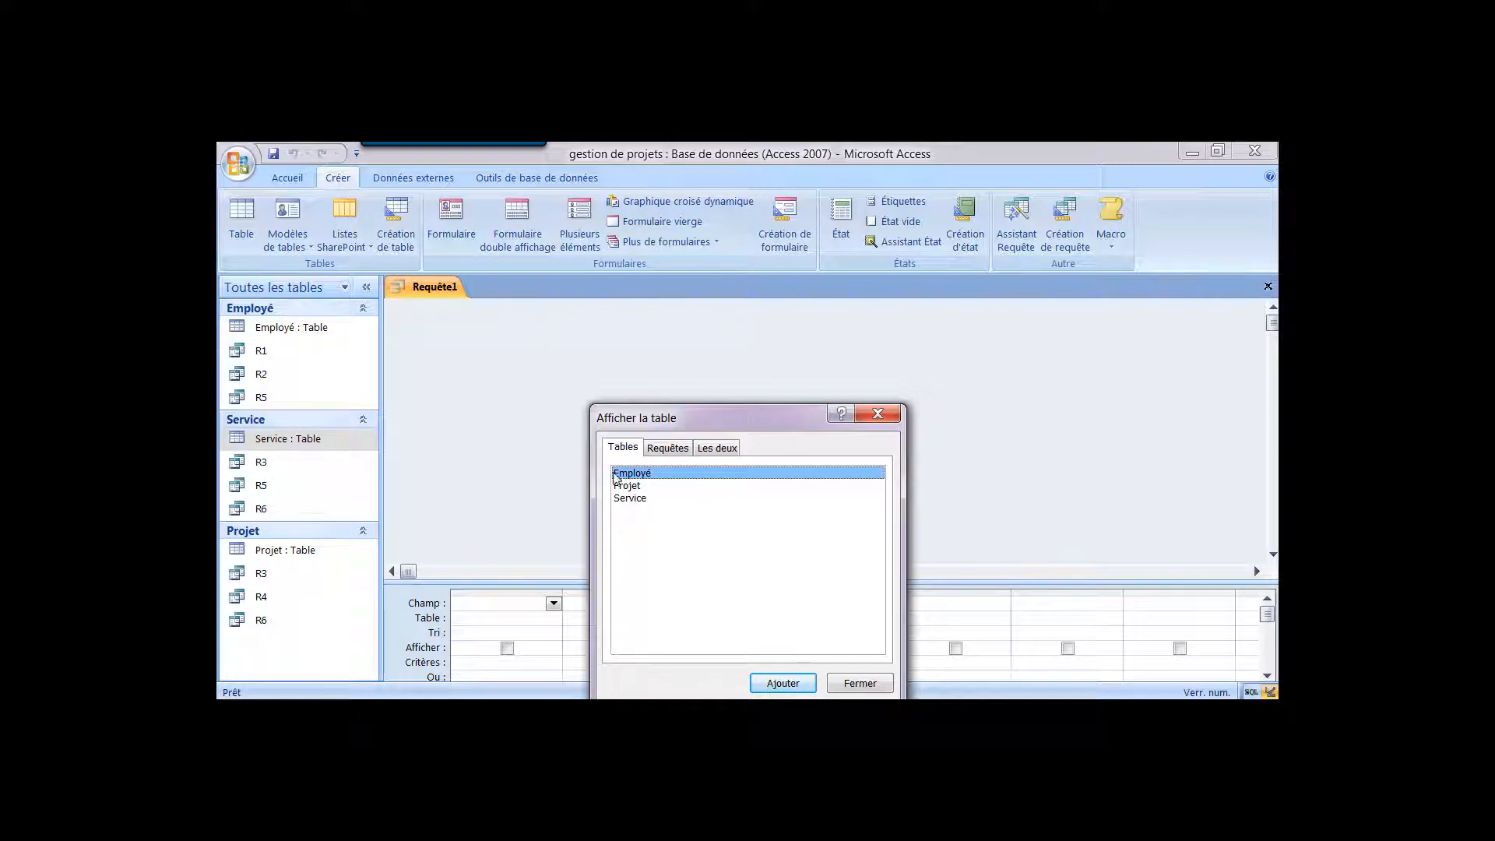
pyautogui.click(628, 503)
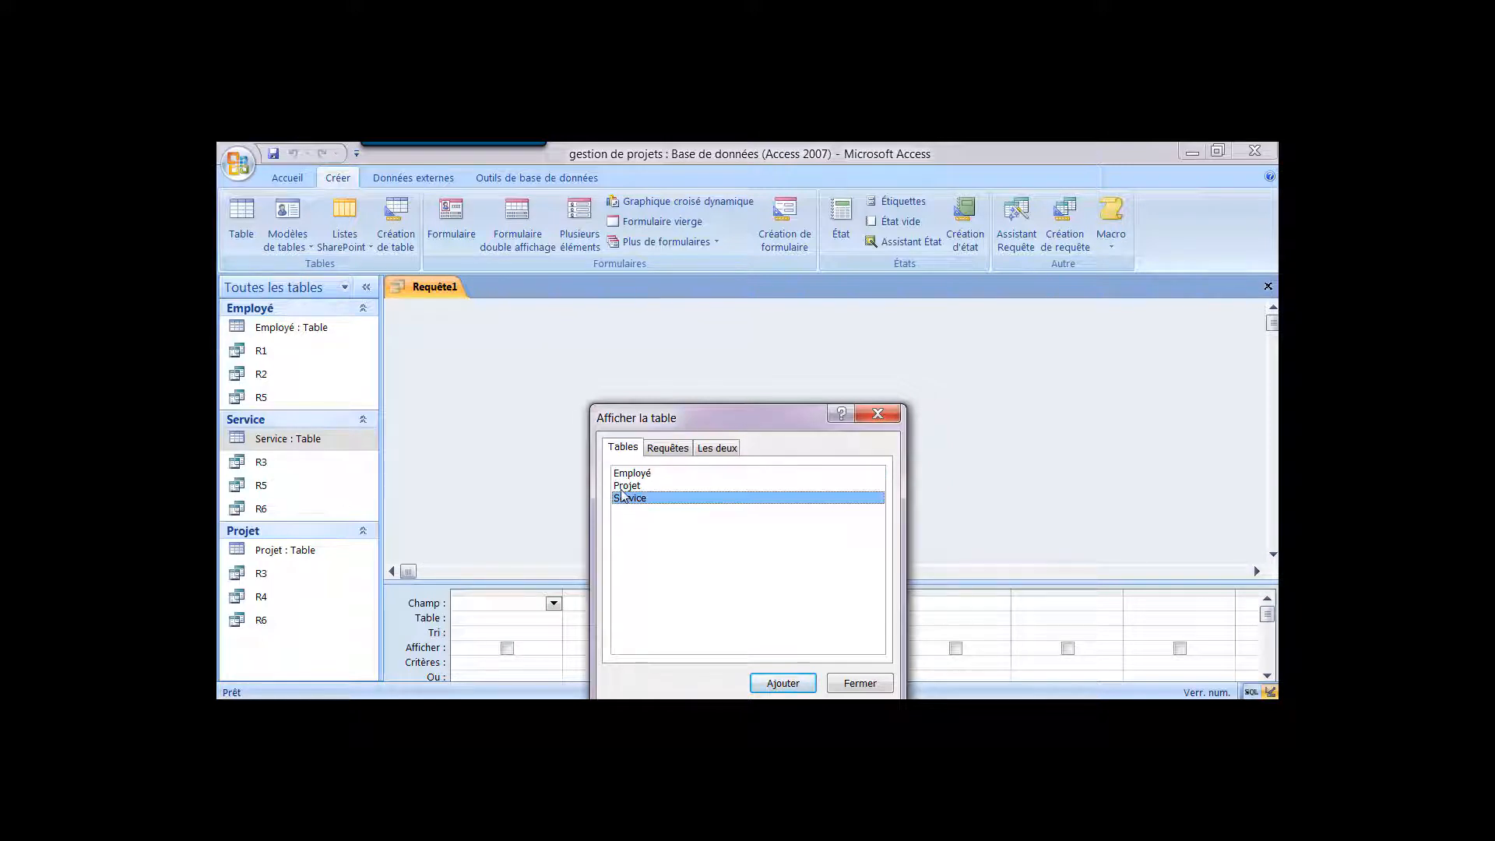
pyautogui.keyDown('ctrl'); pyautogui.click(623, 489); pyautogui.keyUp('ctrl')
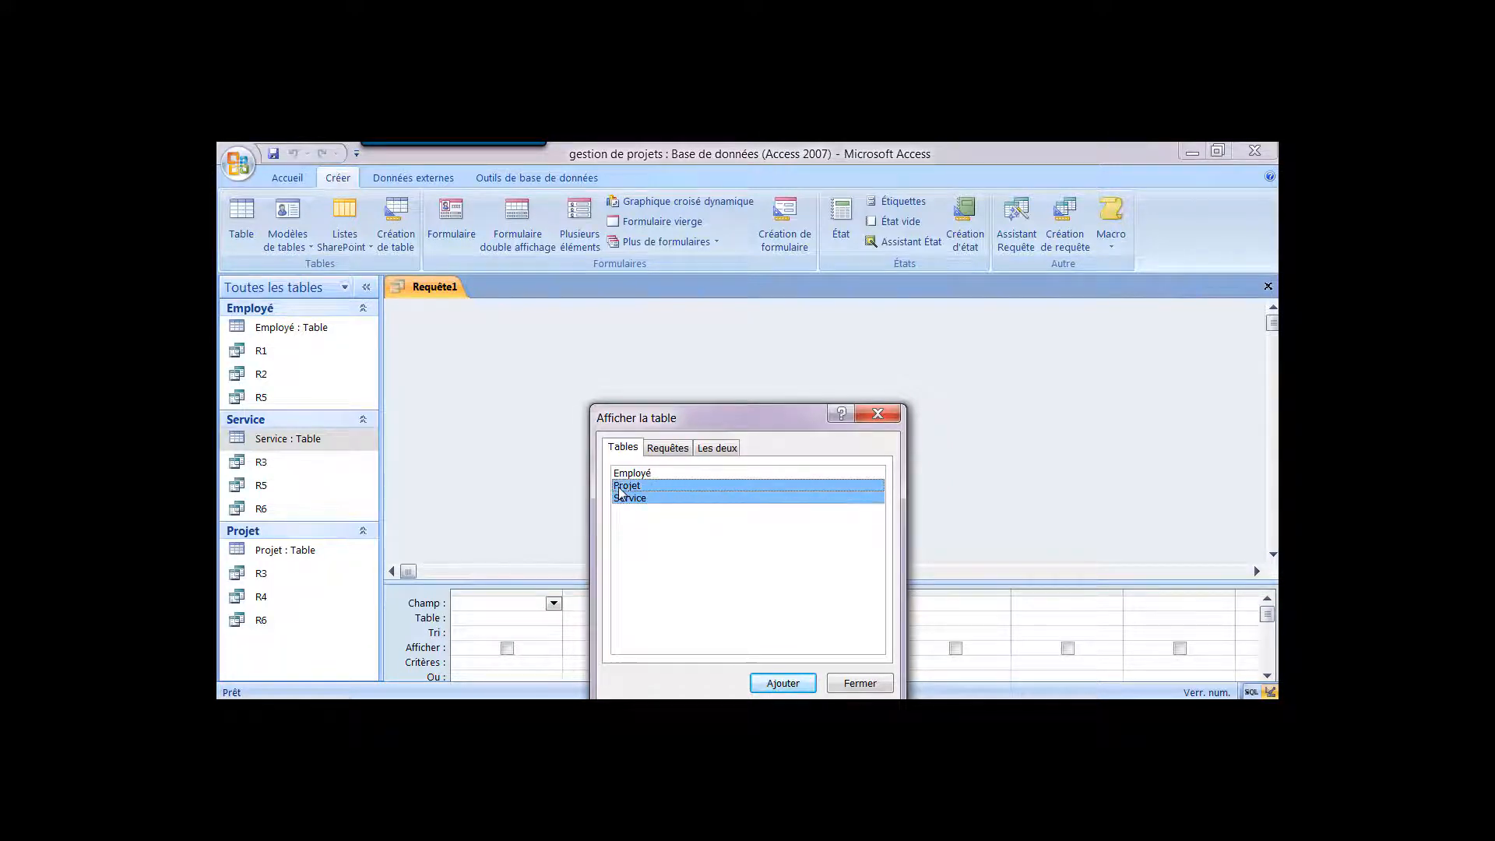
pyautogui.click(780, 684)
pyautogui.click(861, 683)
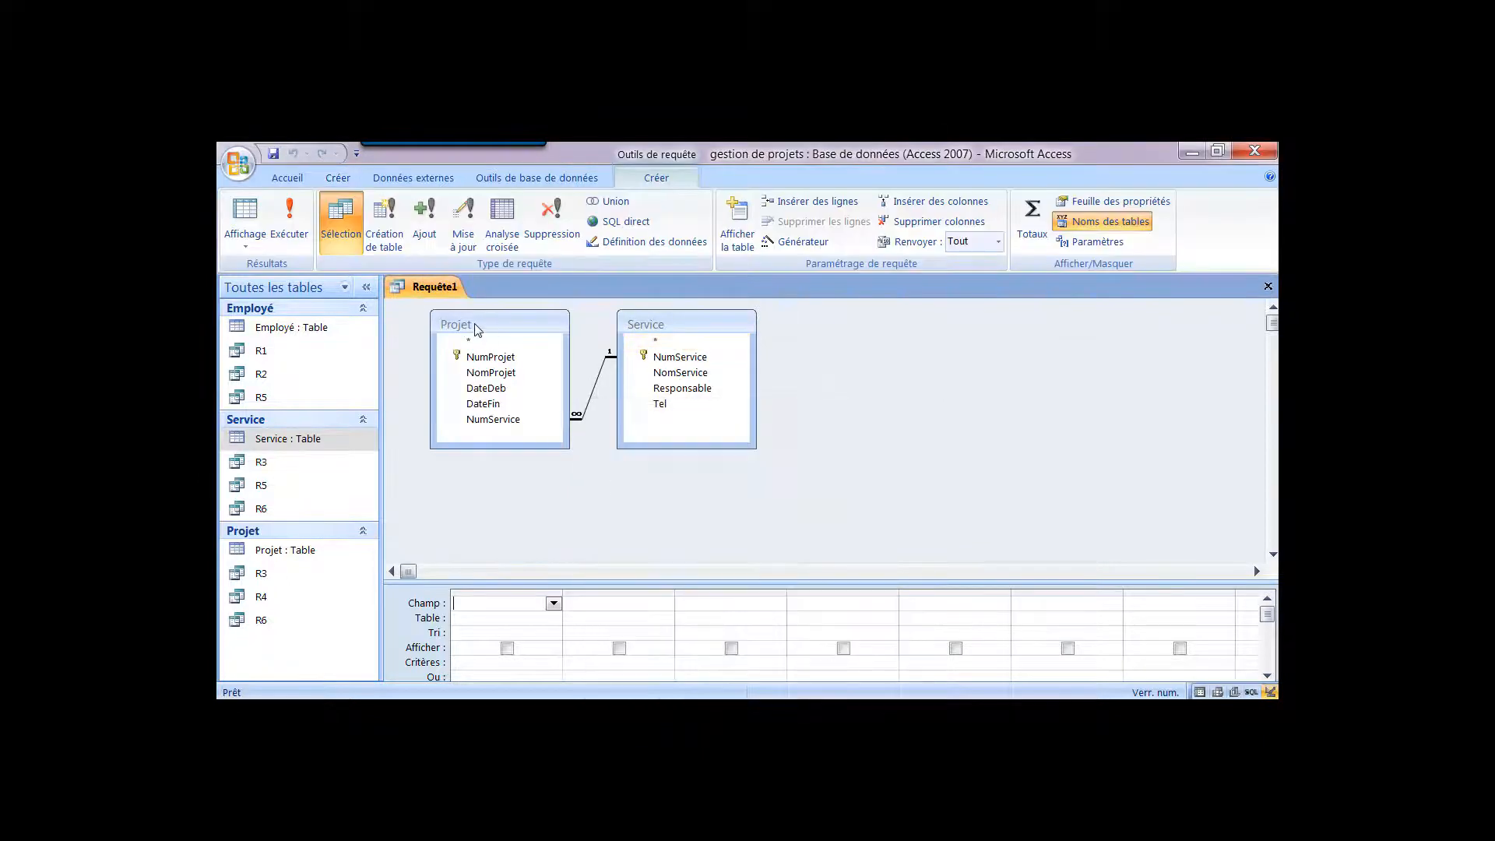
# - Add the fields NomProjet, DateDeb and DateFin from Projet and NomService from Service to the query grid
pyautogui.moveTo(467, 530); pyautogui.dragTo(483, 604)
pyautogui.click(498, 419)
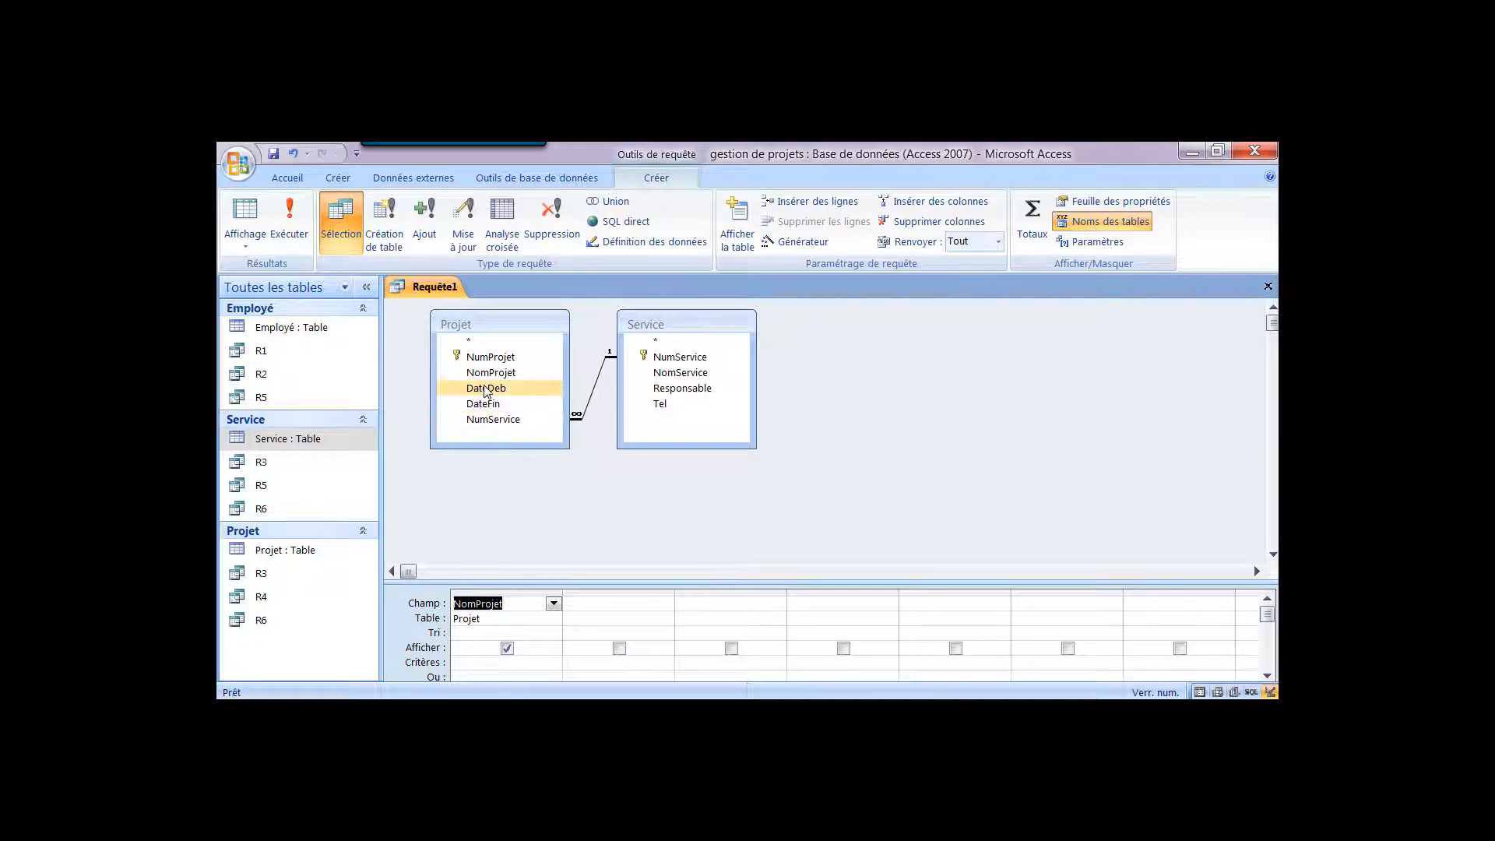
pyautogui.moveTo(490, 387); pyautogui.dragTo(693, 601)
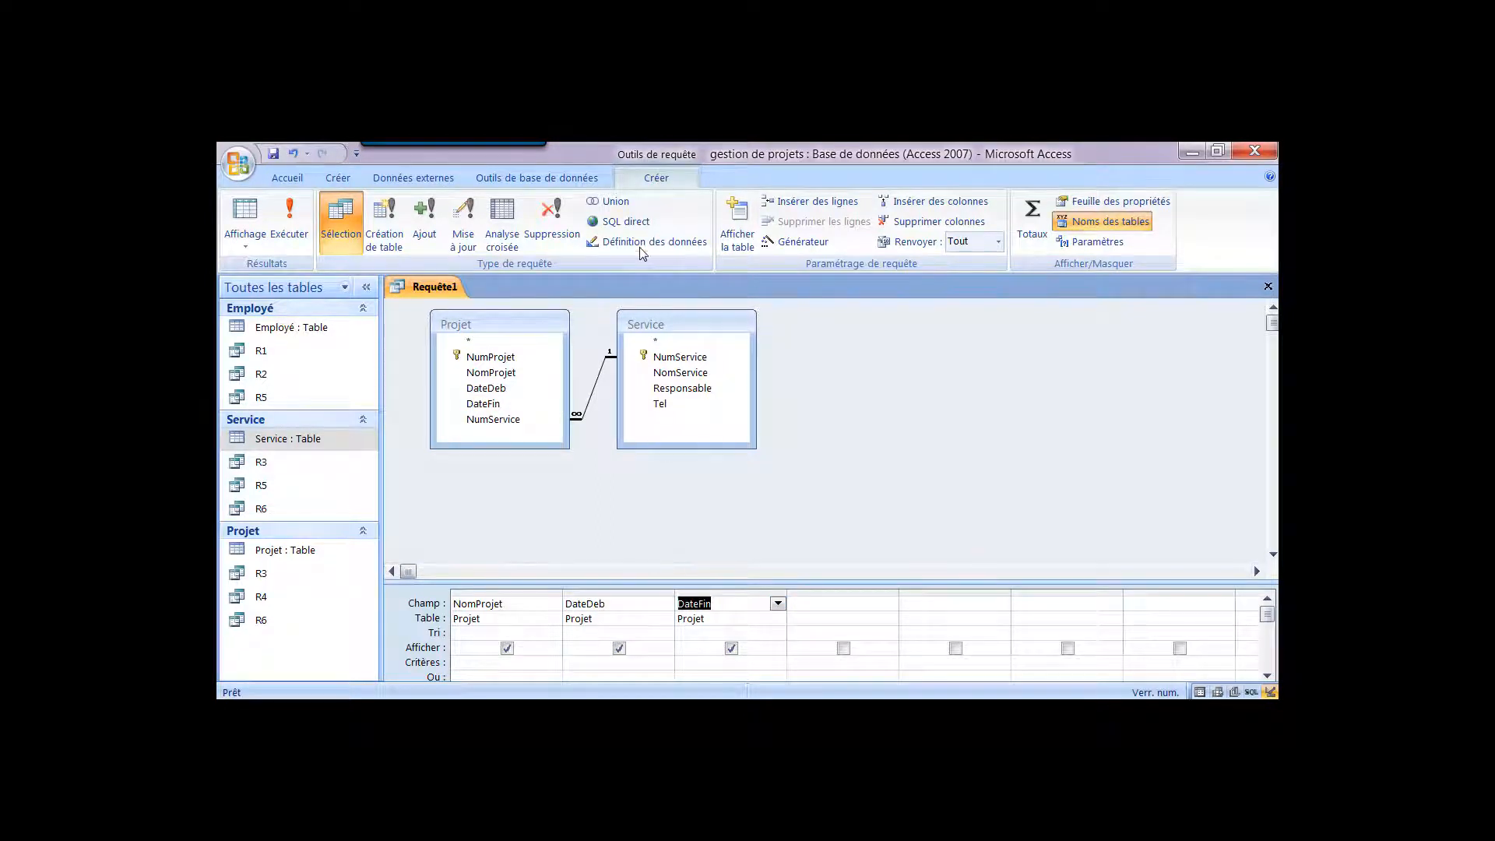
pyautogui.click(635, 342)
pyautogui.moveTo(634, 338); pyautogui.dragTo(811, 606)
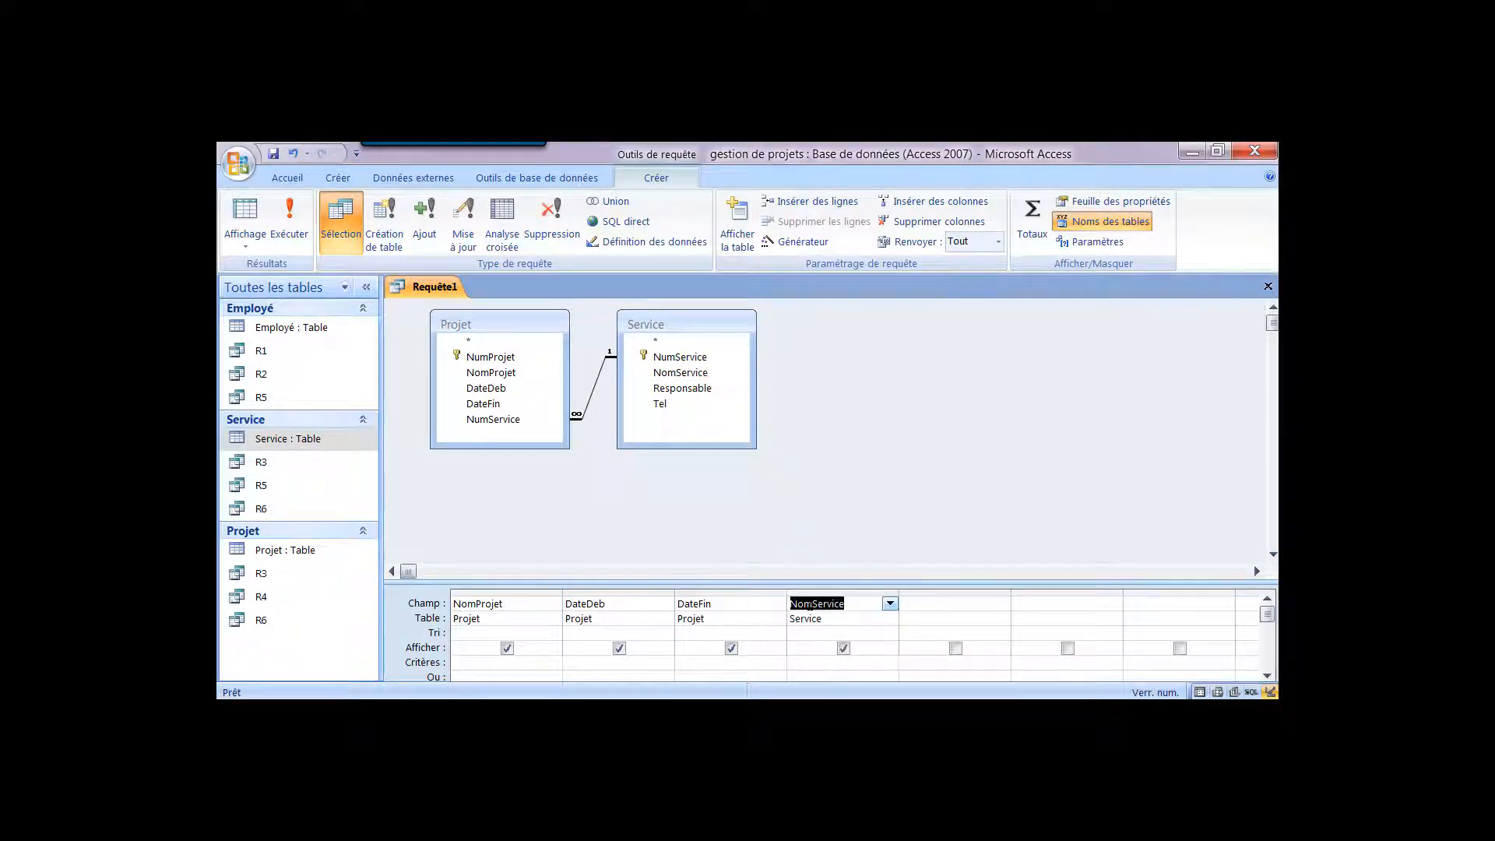
# - Enter the parameter criterion [donner le nom du service ] for NomService and widen that column to show the full text
pyautogui.click(799, 663)
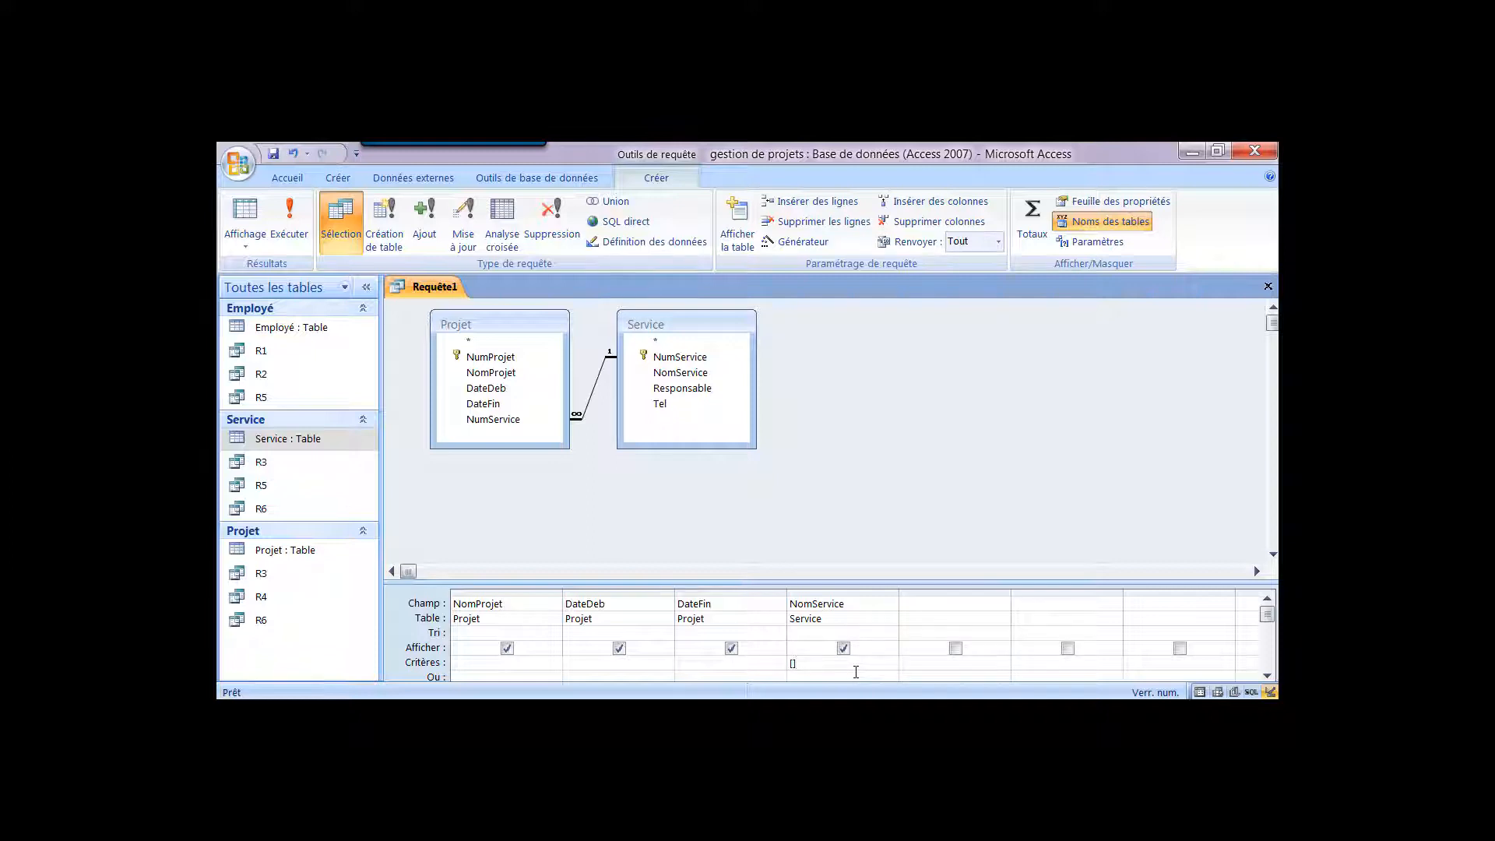
pyautogui.write('[')
pyautogui.write(' donner ')
pyautogui.write('le ')
pyautogui.write('nom ')
pyautogui.write('du serv')
pyautogui.write('ice')
pyautogui.moveTo(896, 606); pyautogui.dragTo(971, 606)
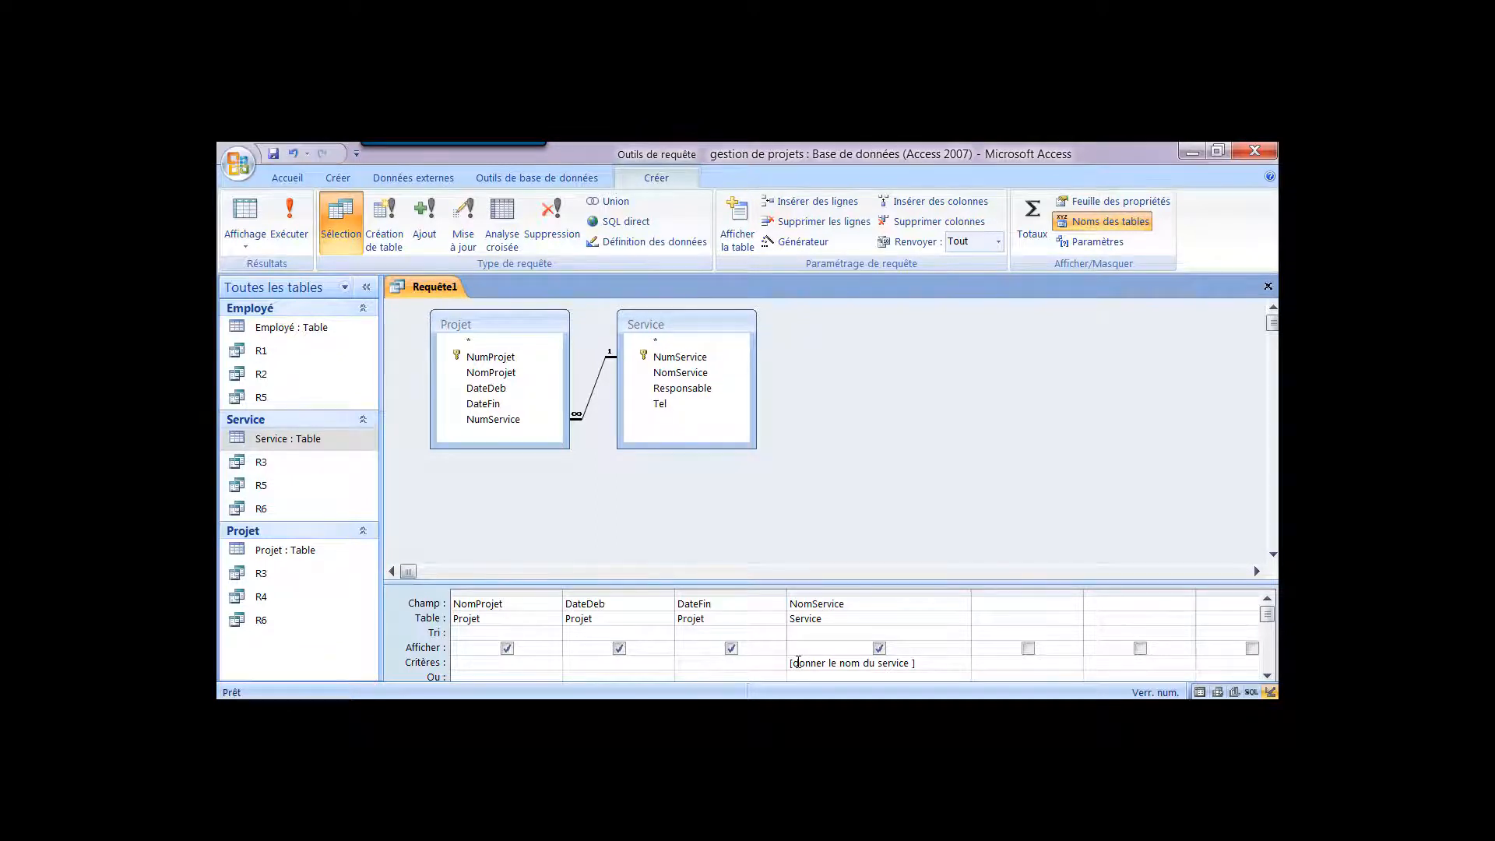
pyautogui.press('BackSpace')
pyautogui.moveTo(792, 664); pyautogui.dragTo(911, 664)
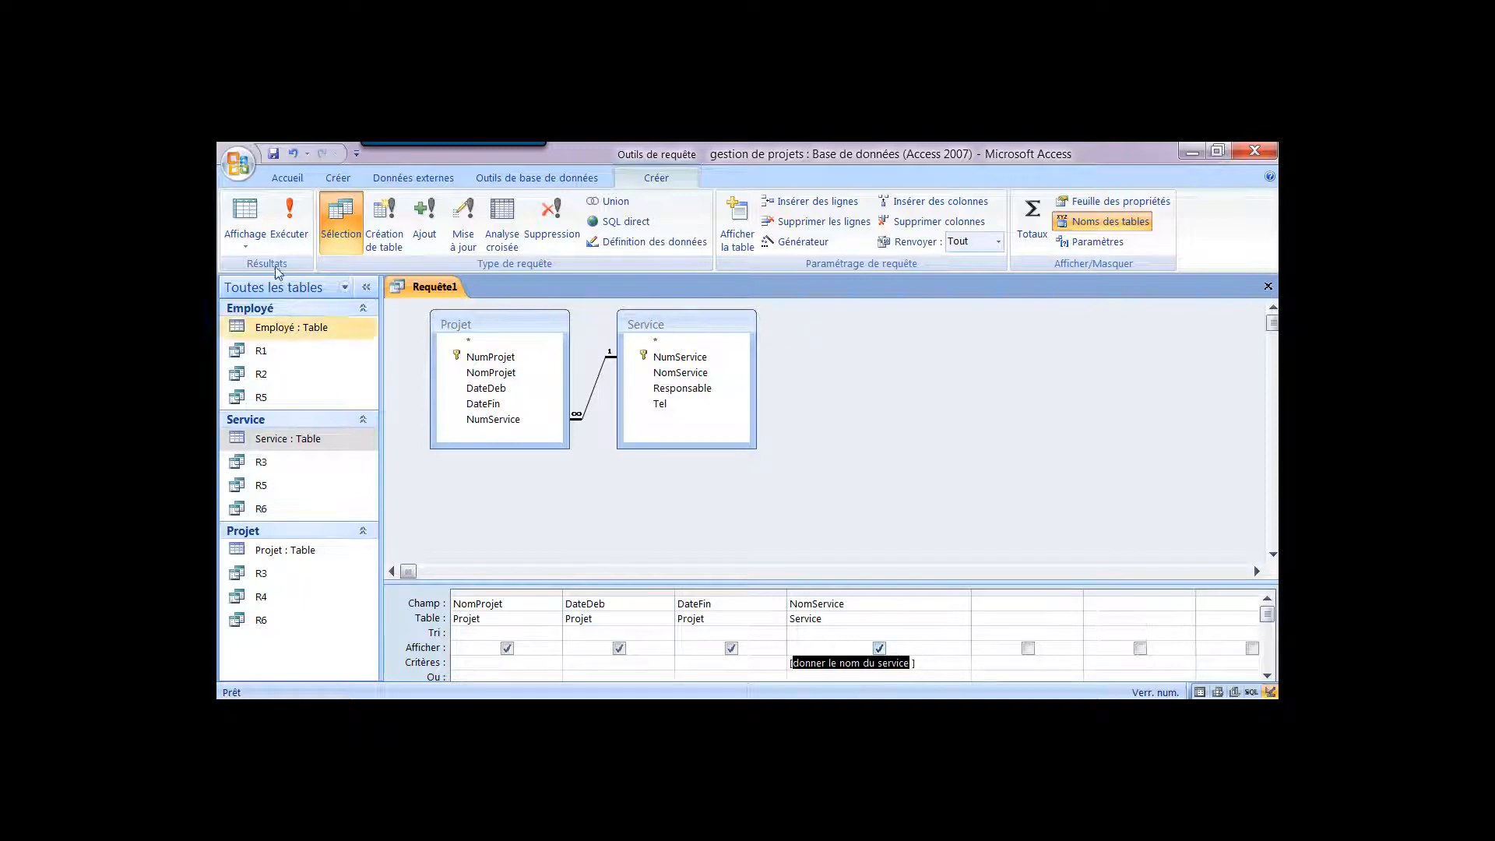
# - Save the query as R7 and close it
pyautogui.click(273, 154)
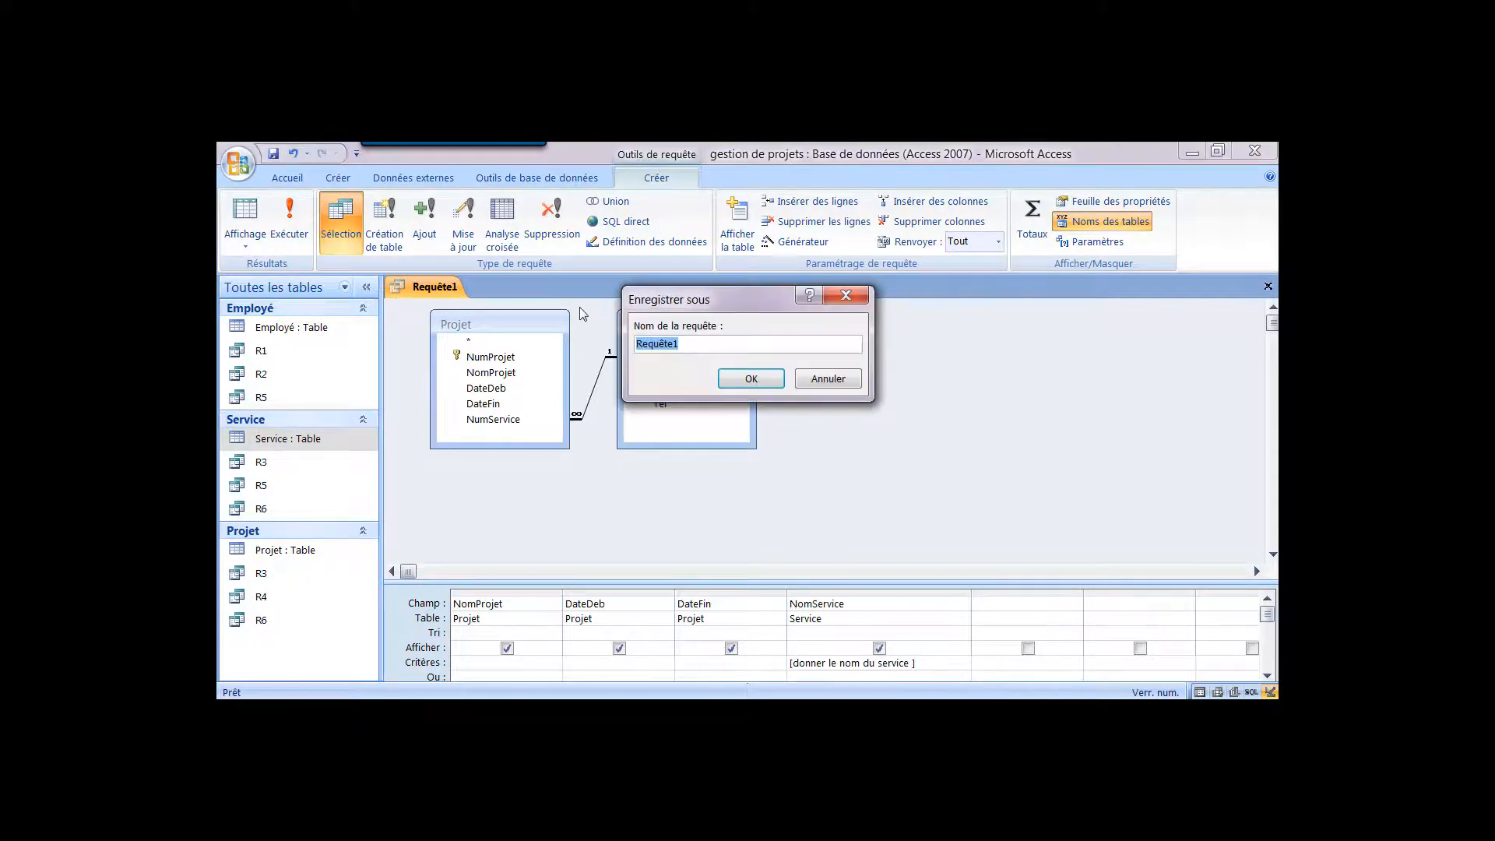
pyautogui.write('R7')
pyautogui.click(752, 379)
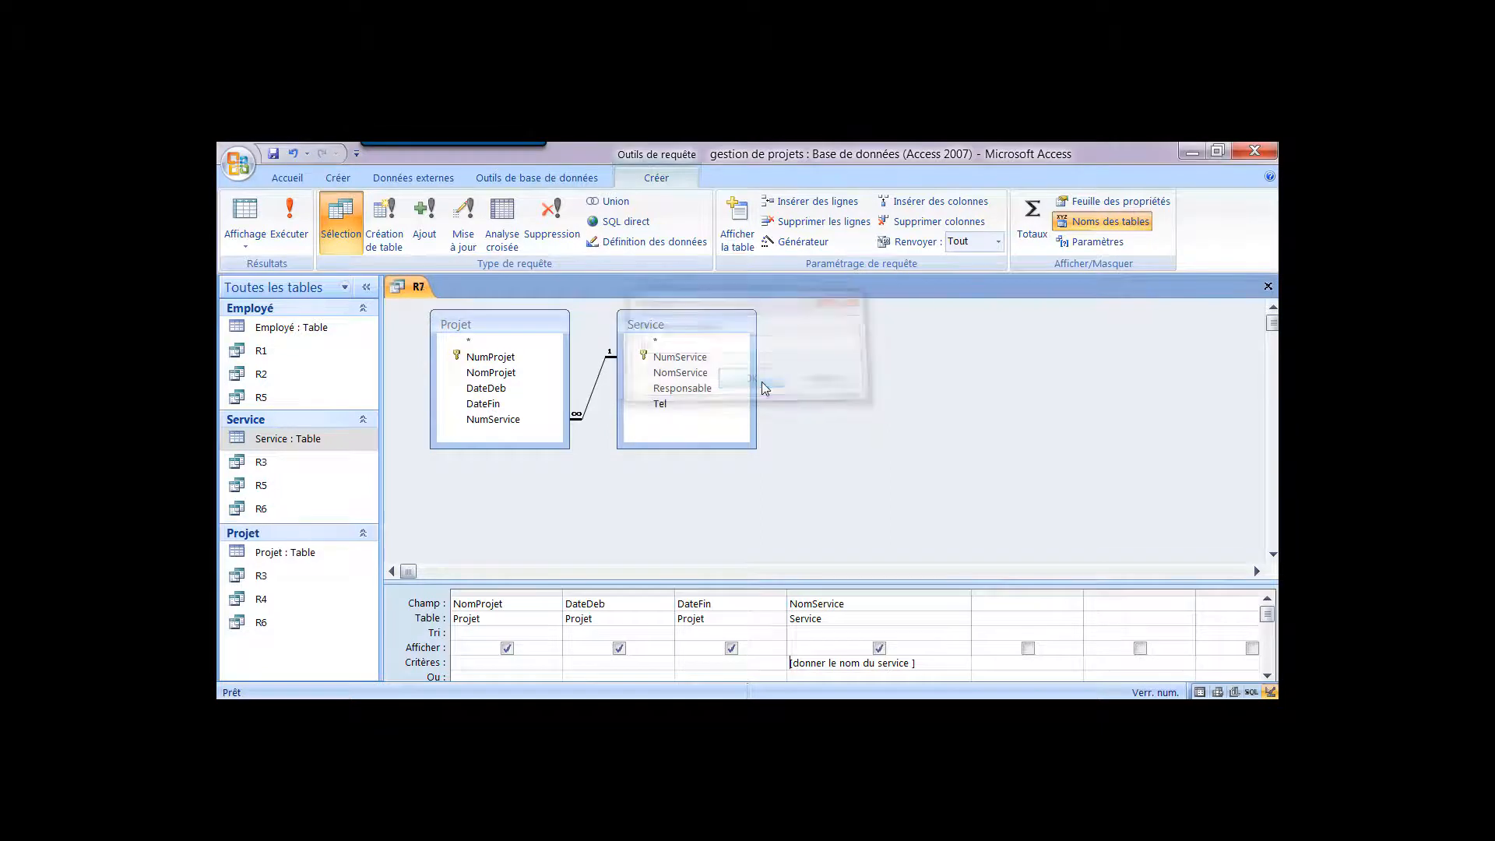
pyautogui.click(1269, 287)
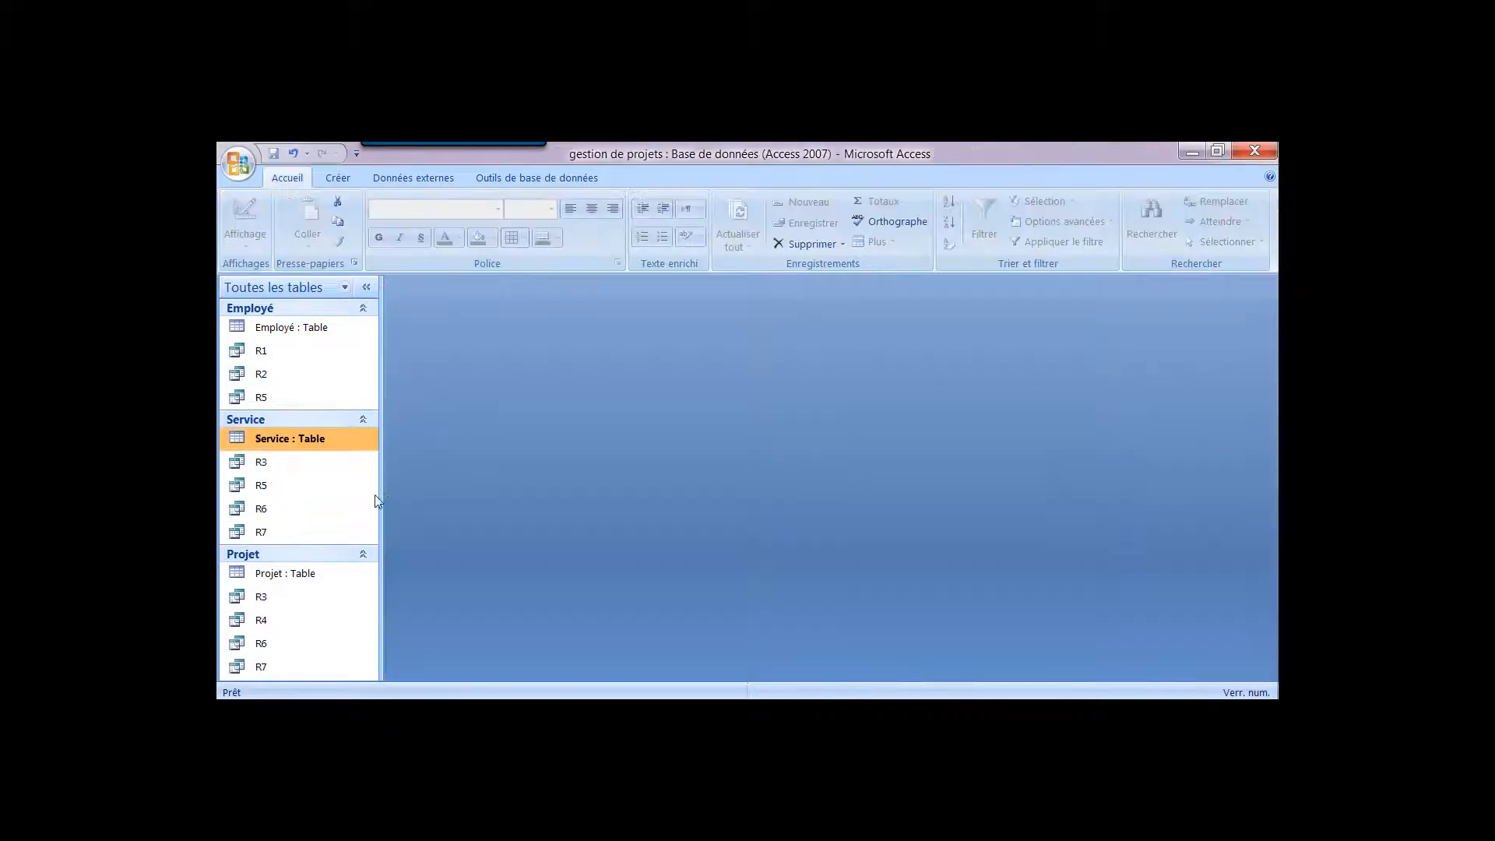
# - Run query R7 with Commercial as the service name, view the matching projects and close the results
pyautogui.click(277, 531)
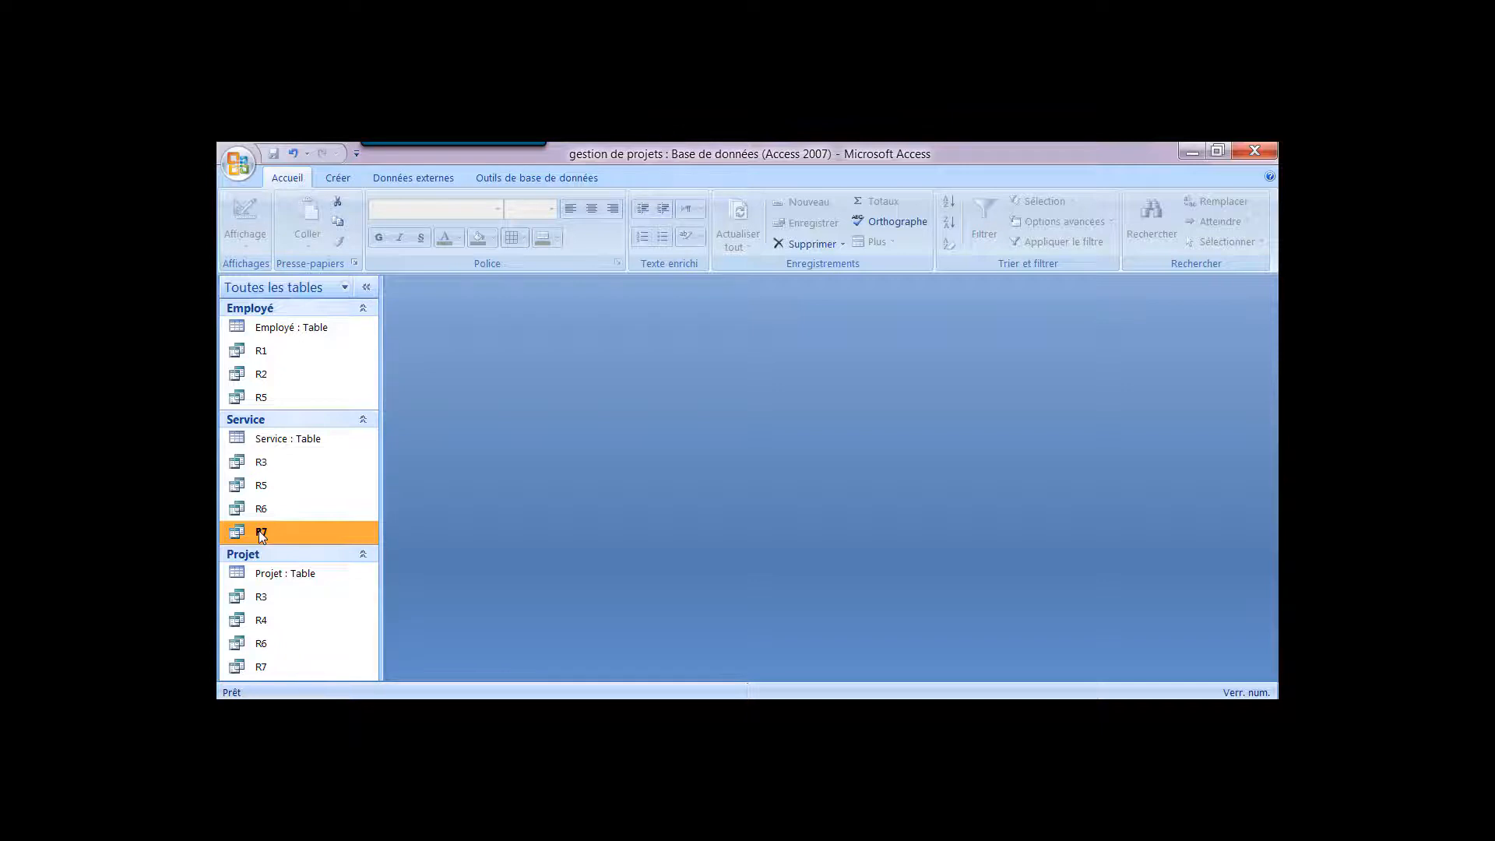
pyautogui.doubleClick(261, 533)
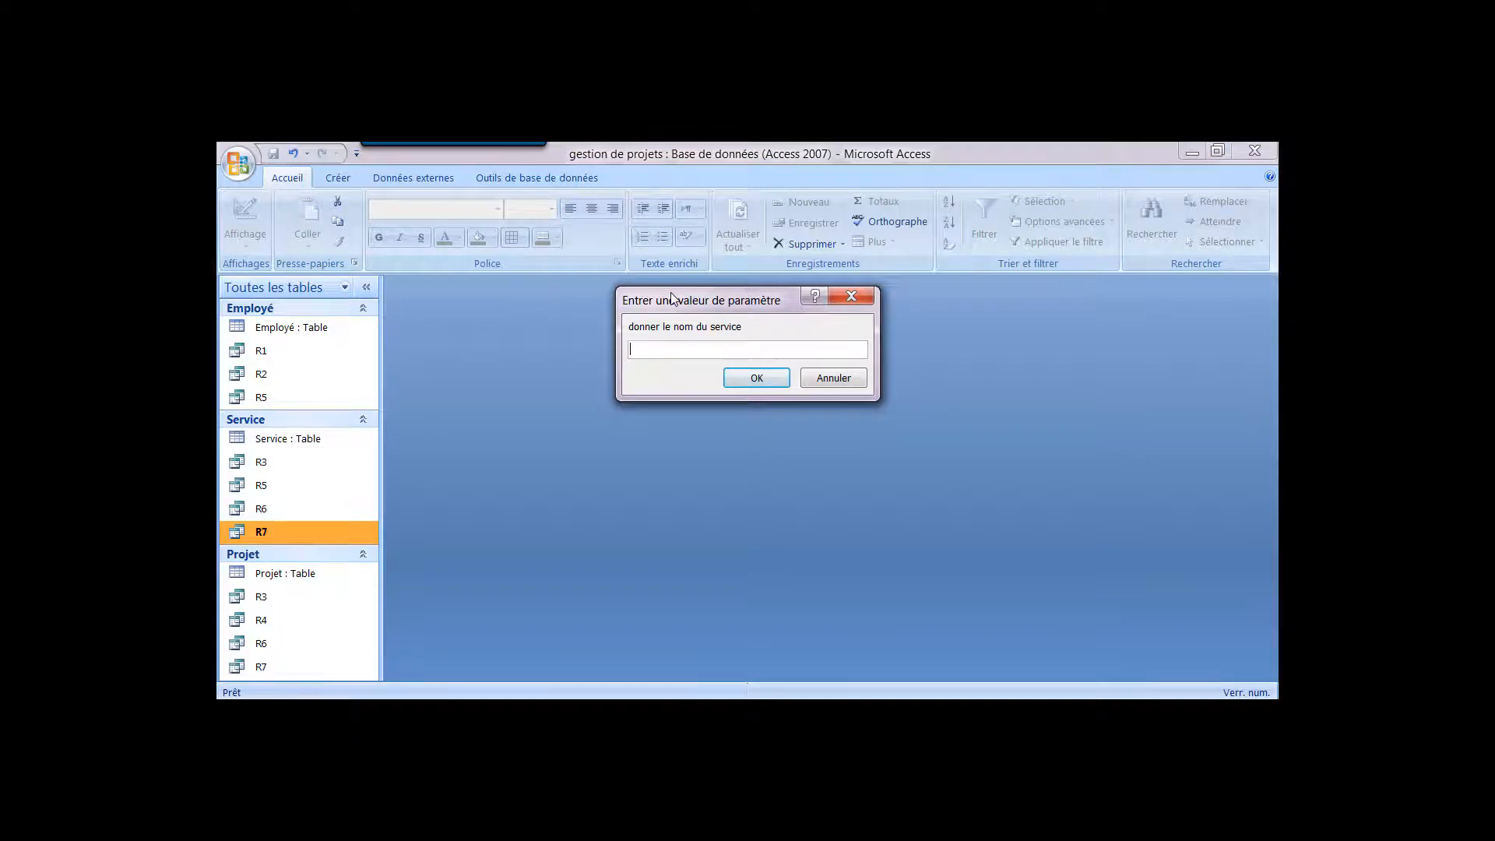
pyautogui.moveTo(674, 298); pyautogui.dragTo(694, 343)
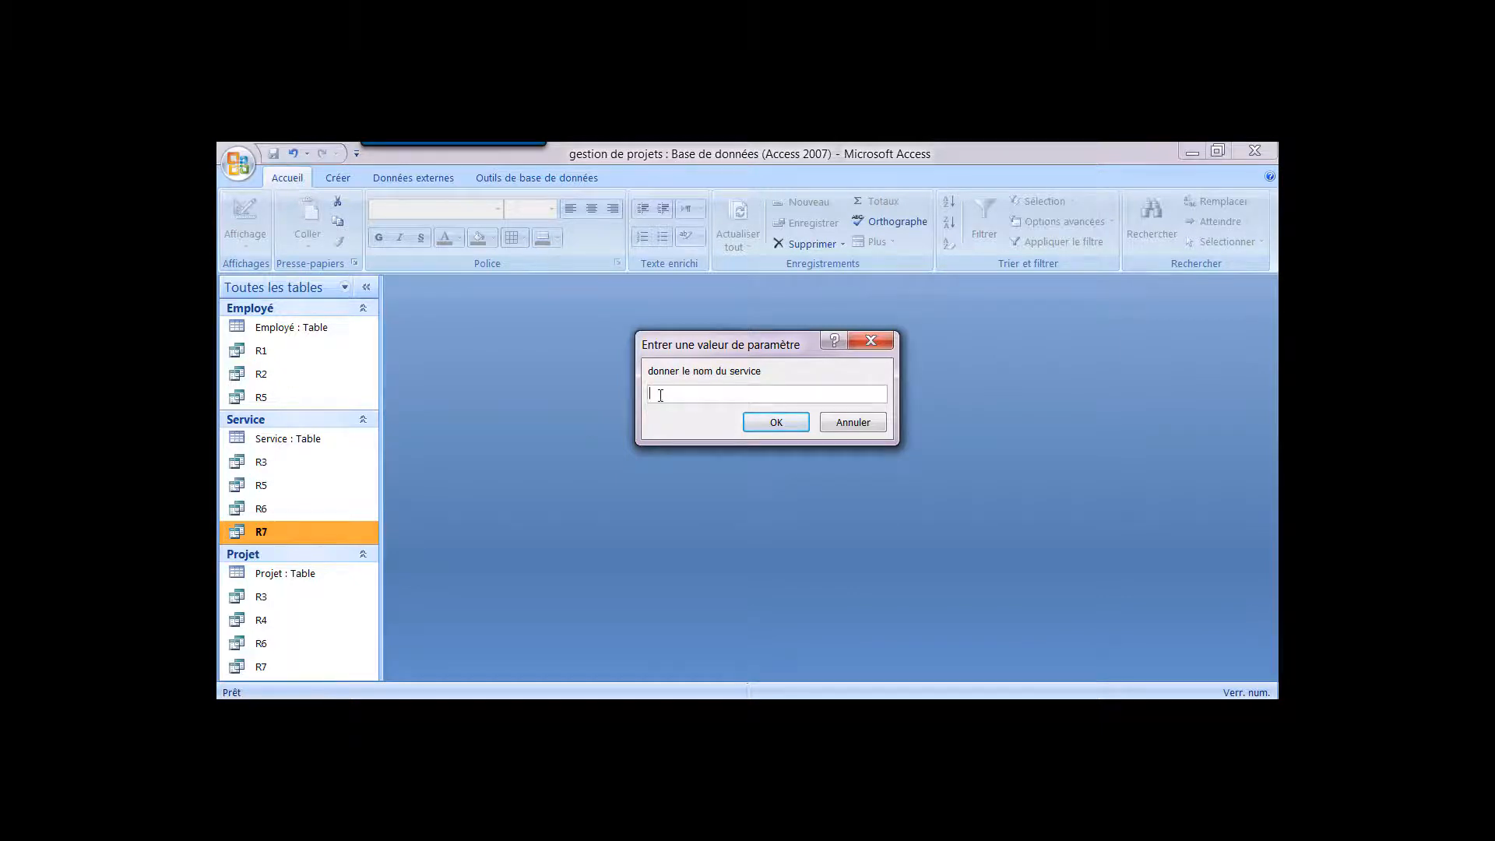
pyautogui.write('dommercial')
pyautogui.moveTo(654, 389); pyautogui.dragTo(636, 391)
pyautogui.click(777, 422)
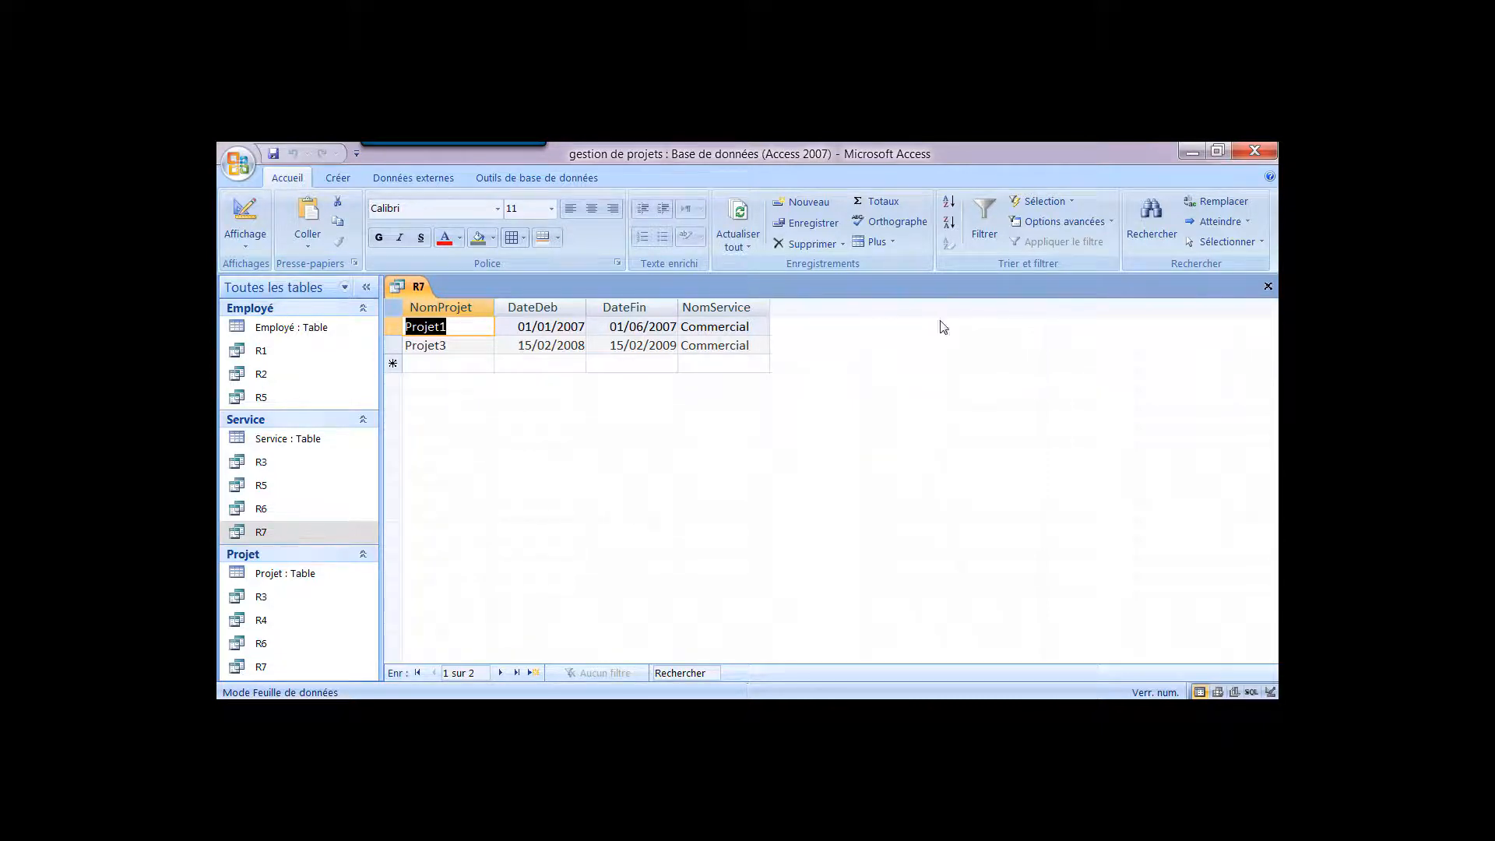
pyautogui.click(1268, 287)
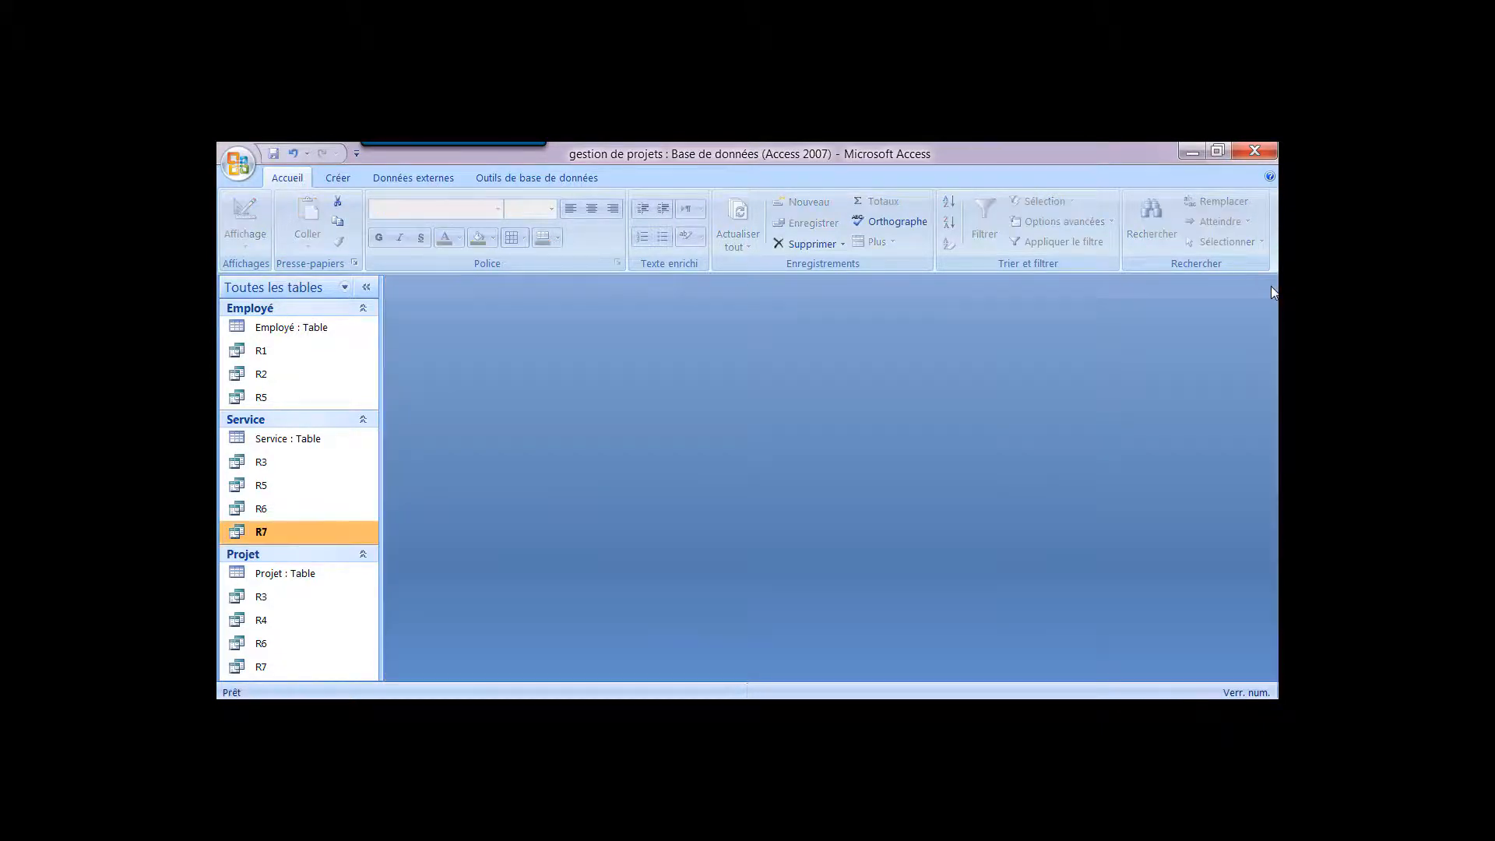
# - Run query R7 with Technique as the service name, view the matching projects and close the results
pyautogui.doubleClick(283, 535)
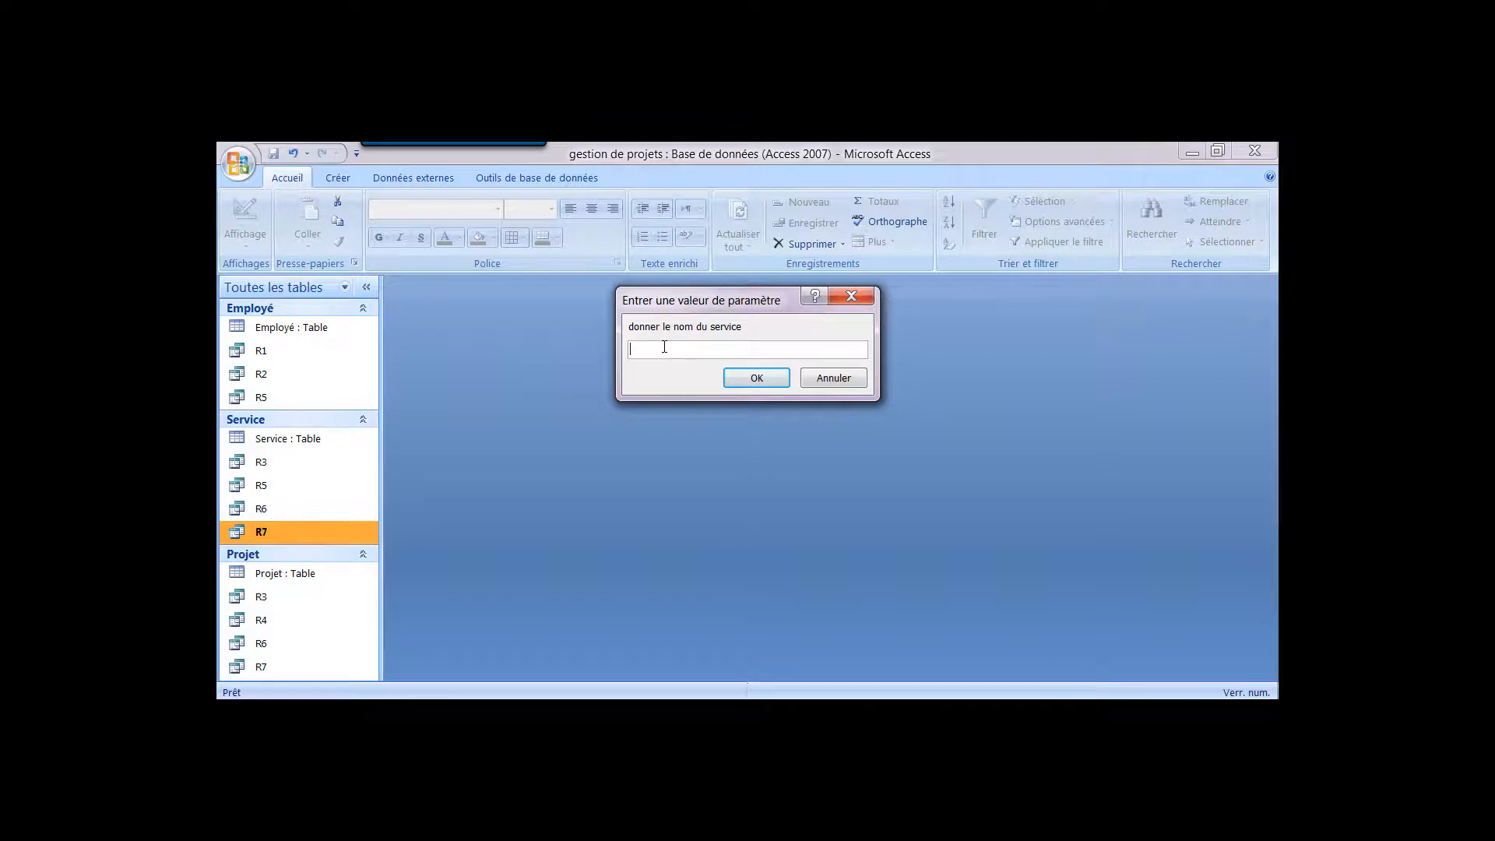
pyautogui.write('t')
pyautogui.press('BackSpace')
pyautogui.write('Technique')
pyautogui.click(756, 378)
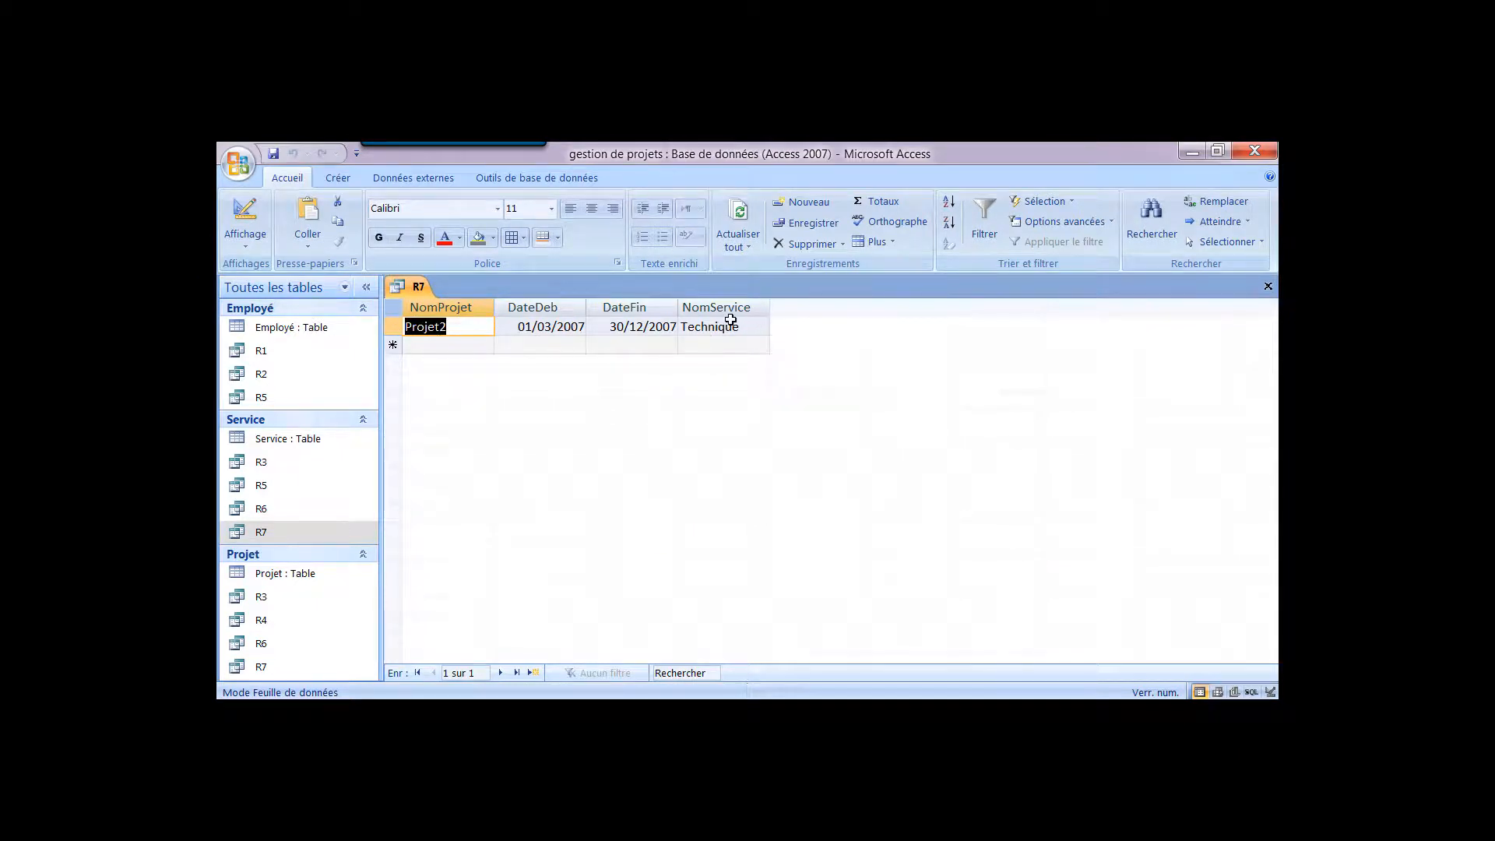
pyautogui.click(1267, 288)
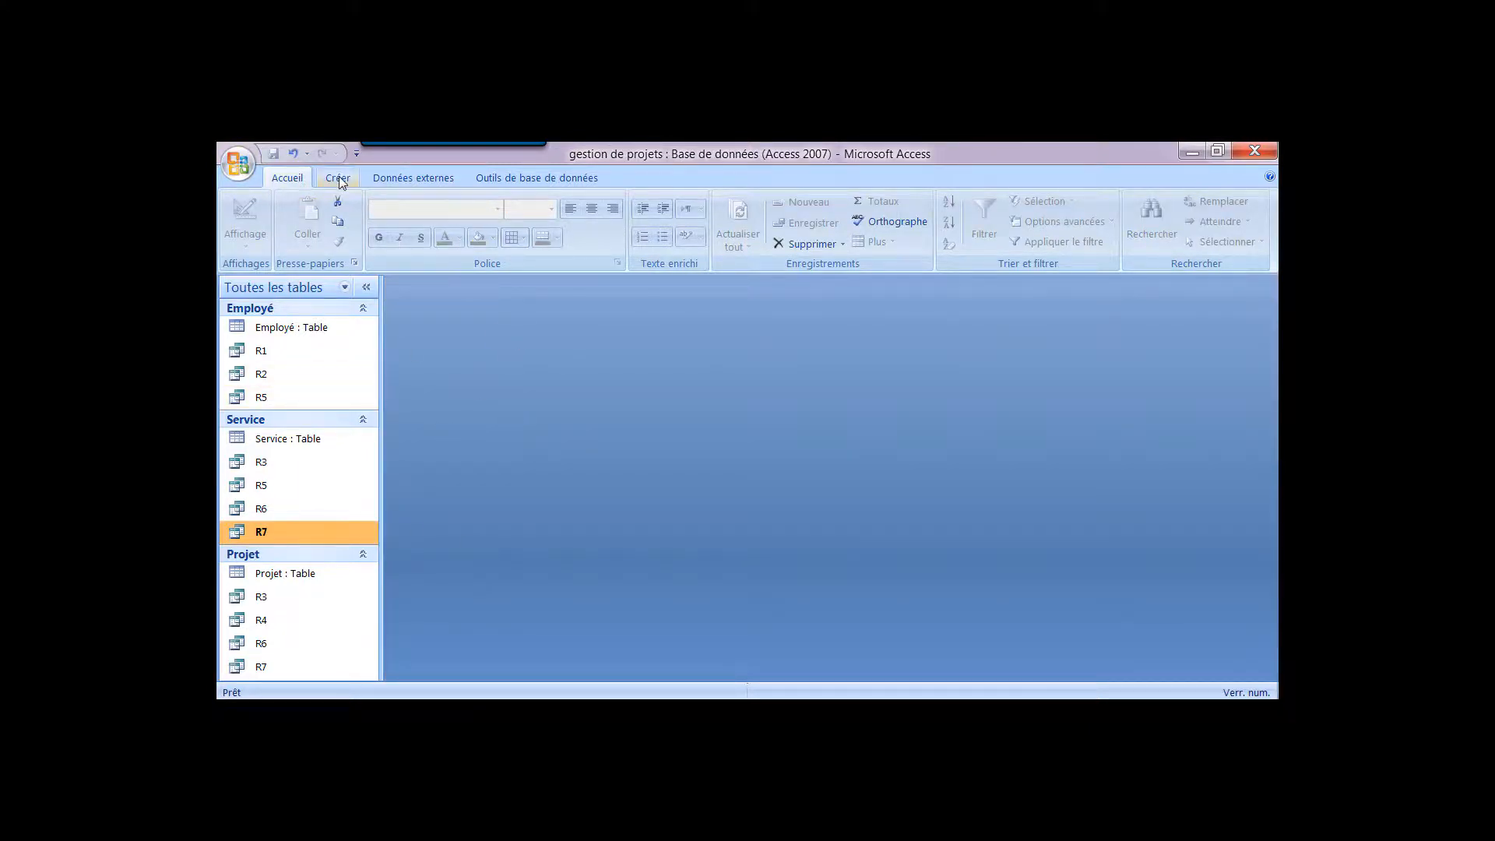
# - Open query R7 in design view and widen the NomService column to show its whole criterion
pyautogui.rightClick(312, 528)
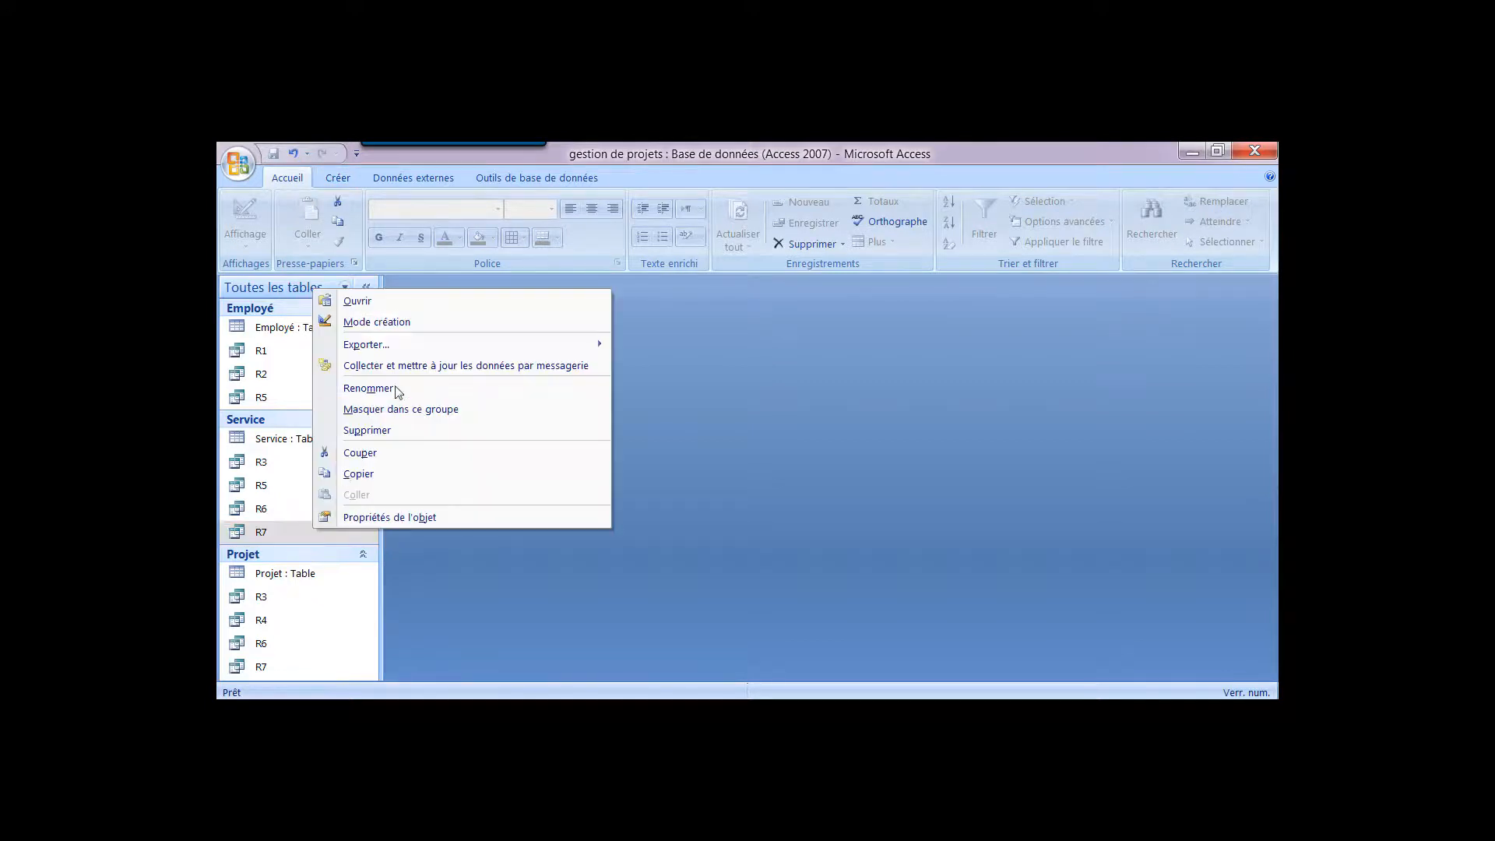
pyautogui.click(384, 324)
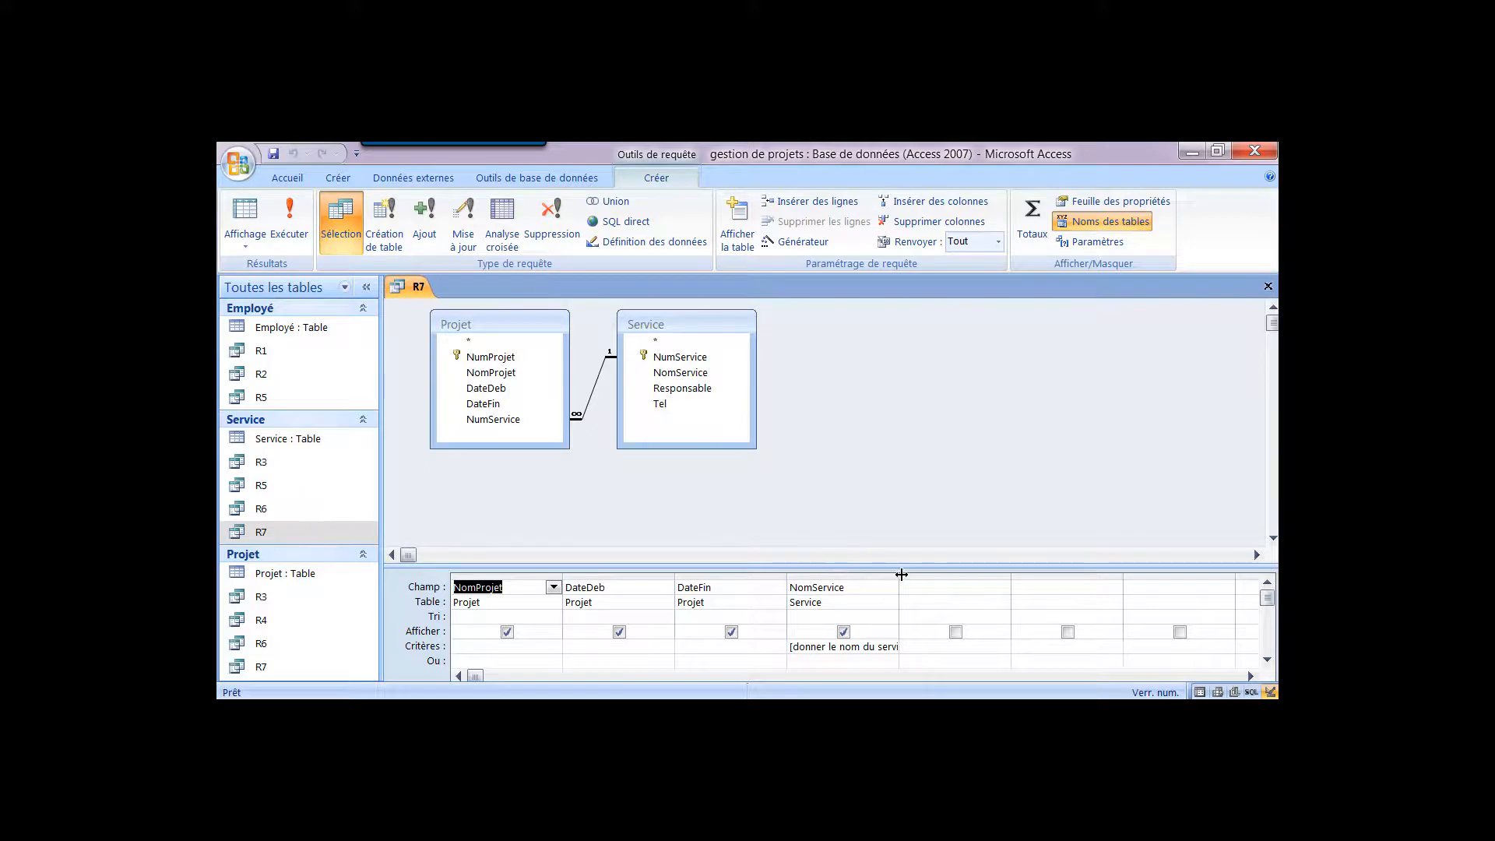
pyautogui.moveTo(899, 576); pyautogui.dragTo(970, 577)
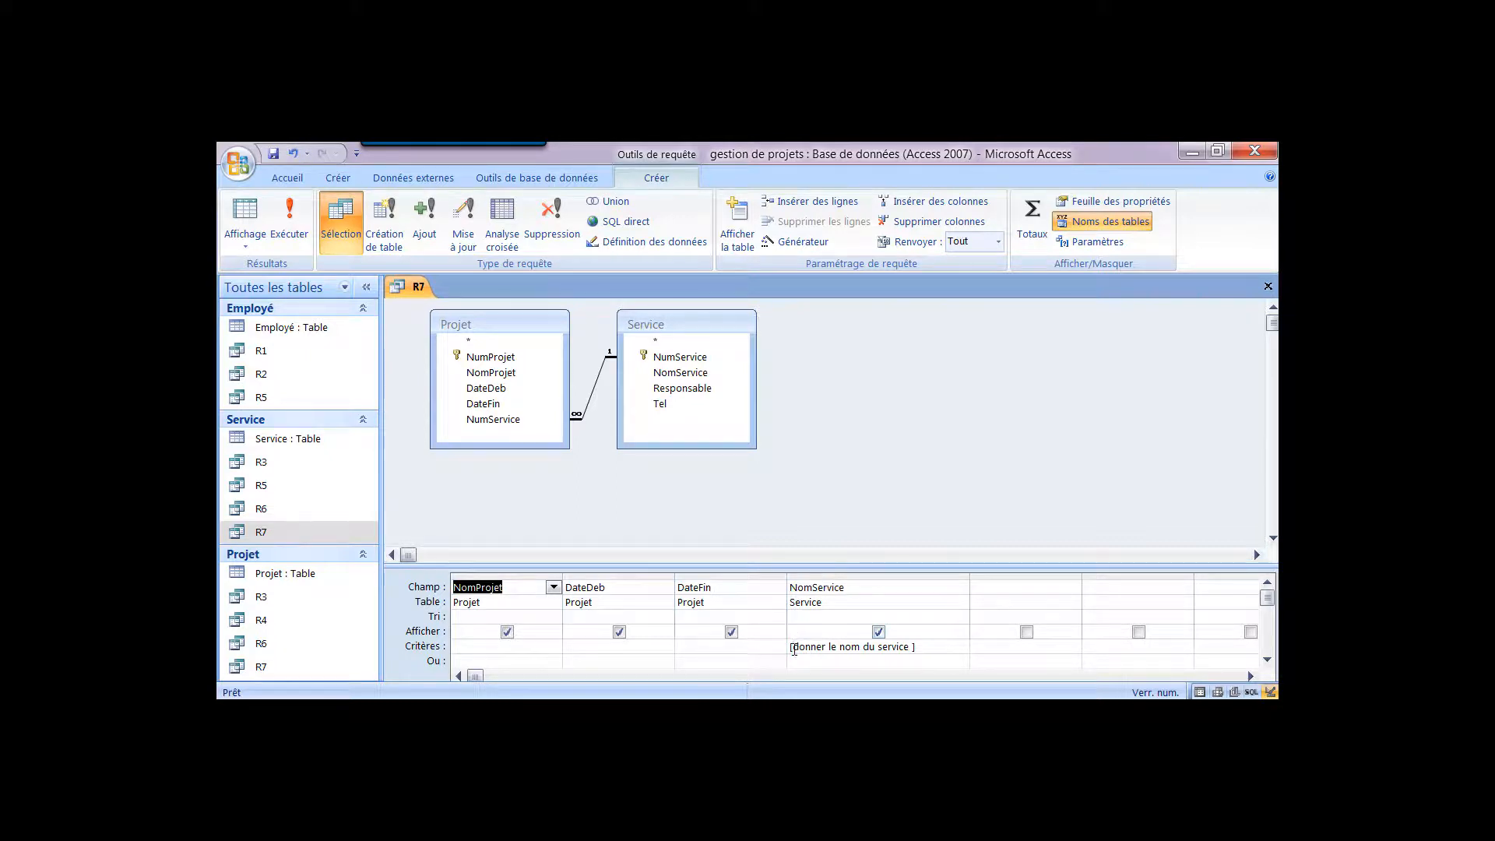
# - Change the NomService parameter criterion to [Nom du service : ] and save the query
pyautogui.moveTo(793, 647); pyautogui.dragTo(910, 647)
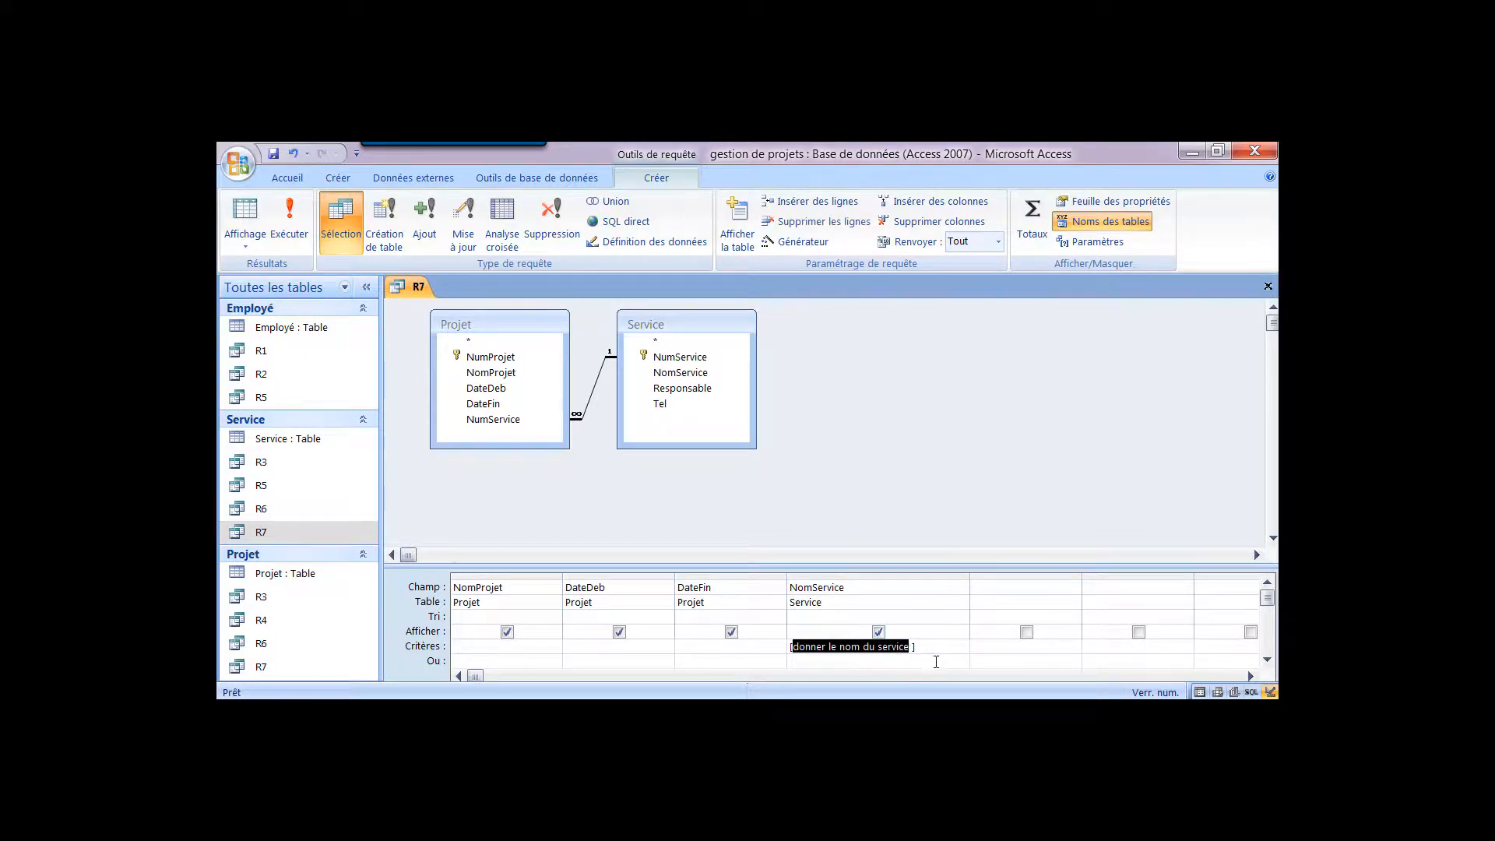
pyautogui.click(875, 647)
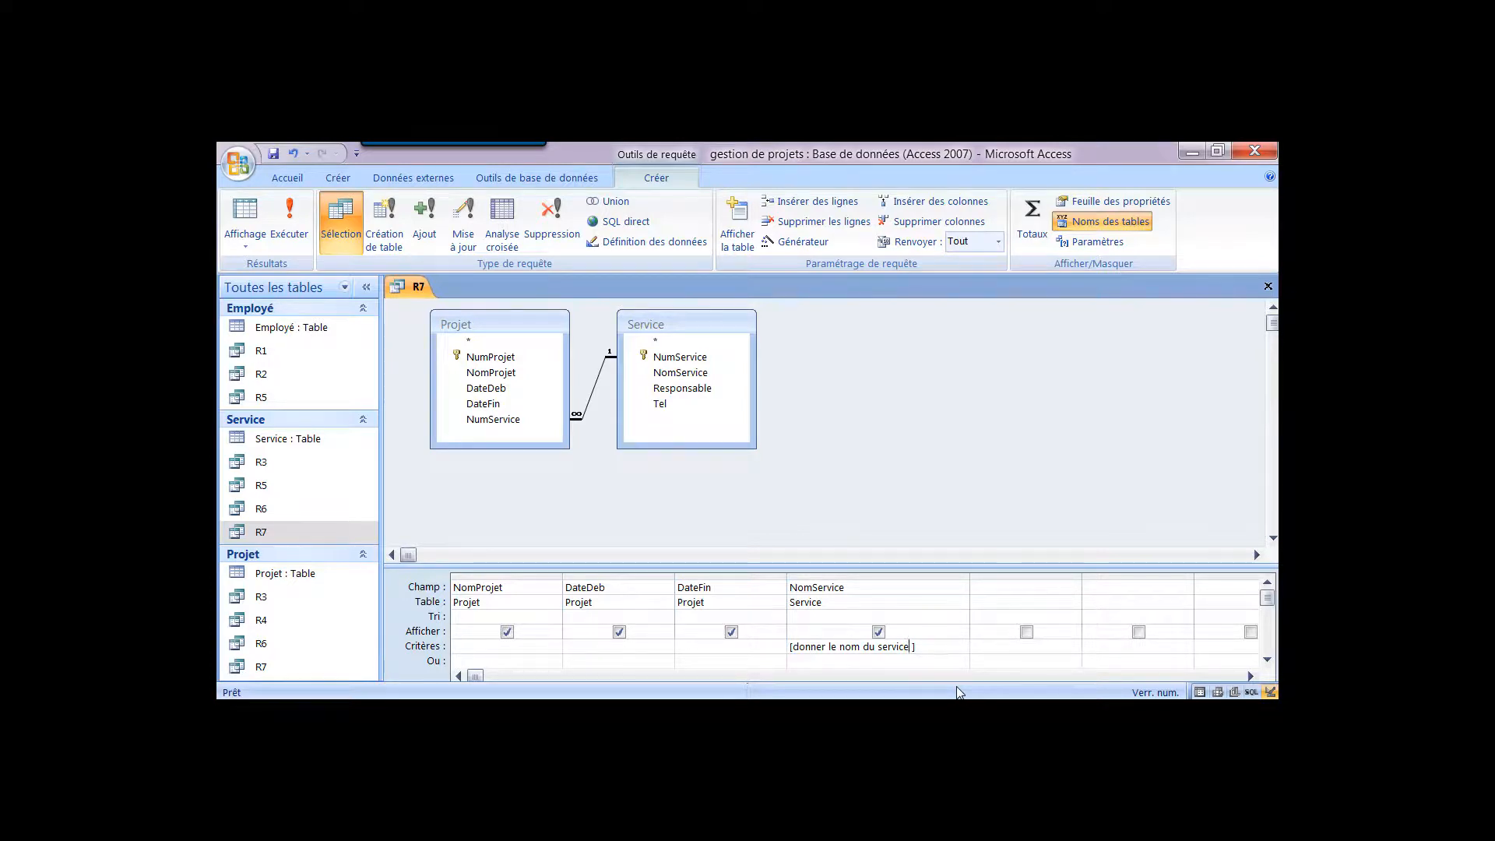
pyautogui.press('BackSpace')
pyautogui.press('BackSpace')
pyautogui.press('BackSpace')
pyautogui.press('BackSpace')
pyautogui.press('BackSpace')
pyautogui.press('BackSpace')
pyautogui.press('BackSpace')
pyautogui.press('BackSpace')
pyautogui.press('BackSpace')
pyautogui.press('BackSpace')
pyautogui.press('BackSpace')
pyautogui.press('BackSpace')
pyautogui.press('BackSpace')
pyautogui.press('BackSpace')
pyautogui.press('BackSpace')
pyautogui.press('BackSpace')
pyautogui.press('BackSpace')
pyautogui.press('BackSpace')
pyautogui.press('BackSpace')
pyautogui.press('BackSpace')
pyautogui.press('BackSpace')
pyautogui.press('BackSpace')
pyautogui.write('nom')
pyautogui.press('BackSpace')
pyautogui.press('BackSpace')
pyautogui.press('BackSpace')
pyautogui.write('Nom ')
pyautogui.write('s')
pyautogui.press('BackSpace')
pyautogui.write('du service')
pyautogui.click(271, 155)
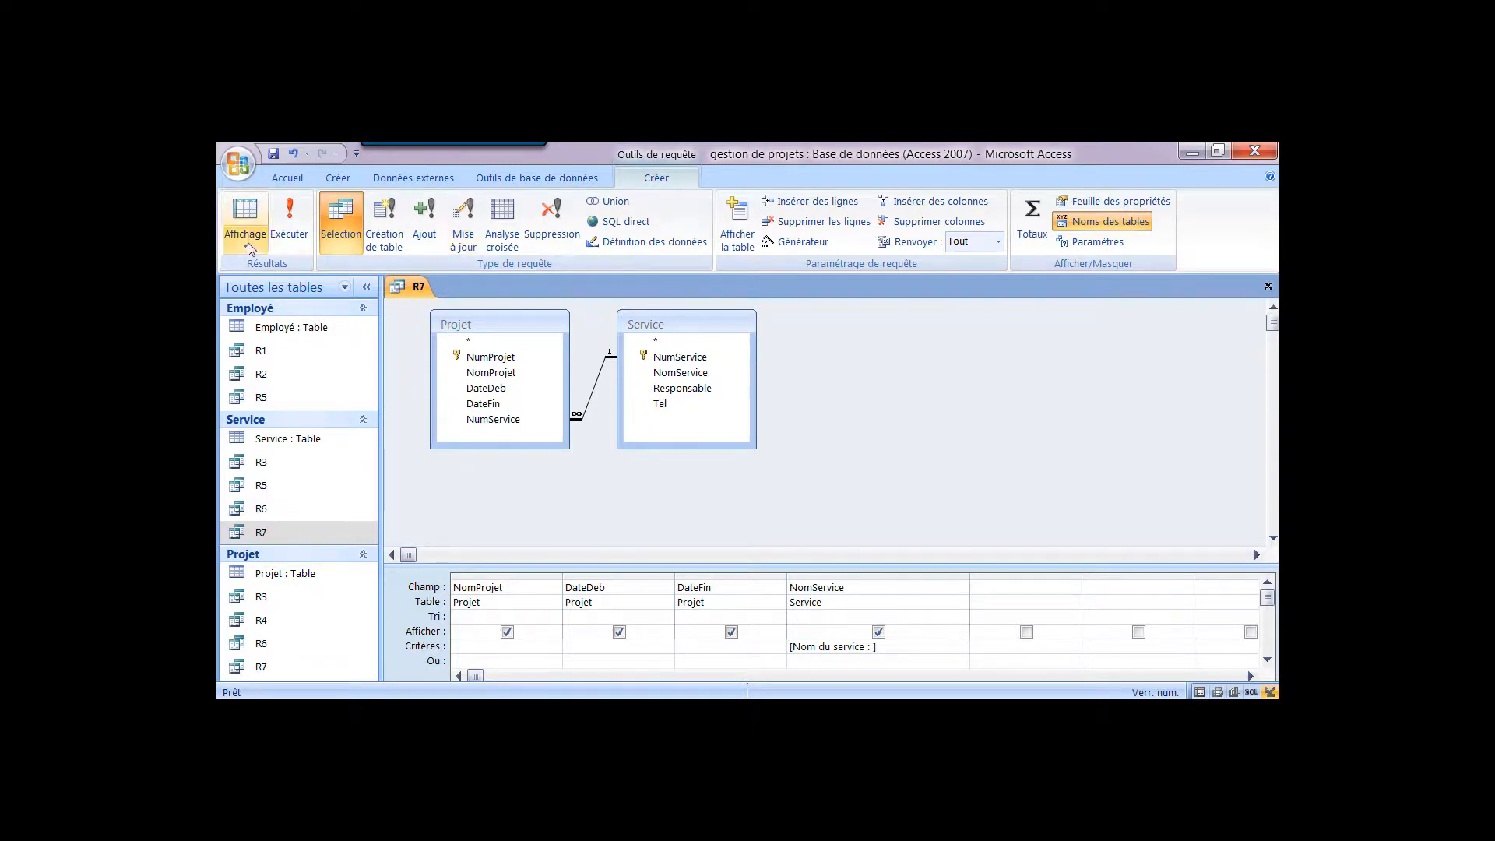
# - Execute the modified query R7 with technique as the service name to view the matching projects
pyautogui.click(297, 229)
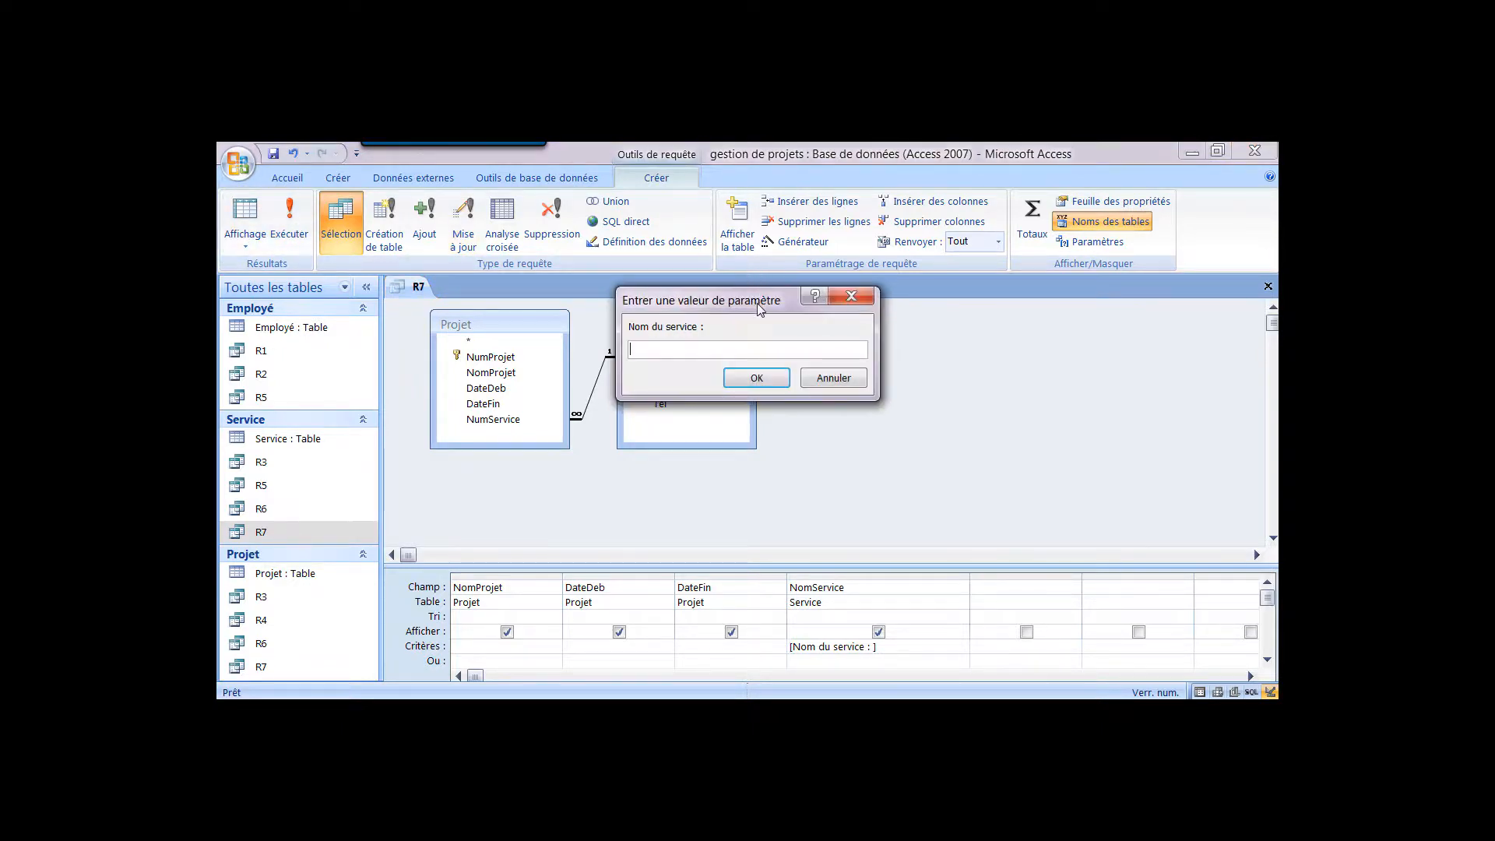
pyautogui.moveTo(757, 303); pyautogui.dragTo(998, 407)
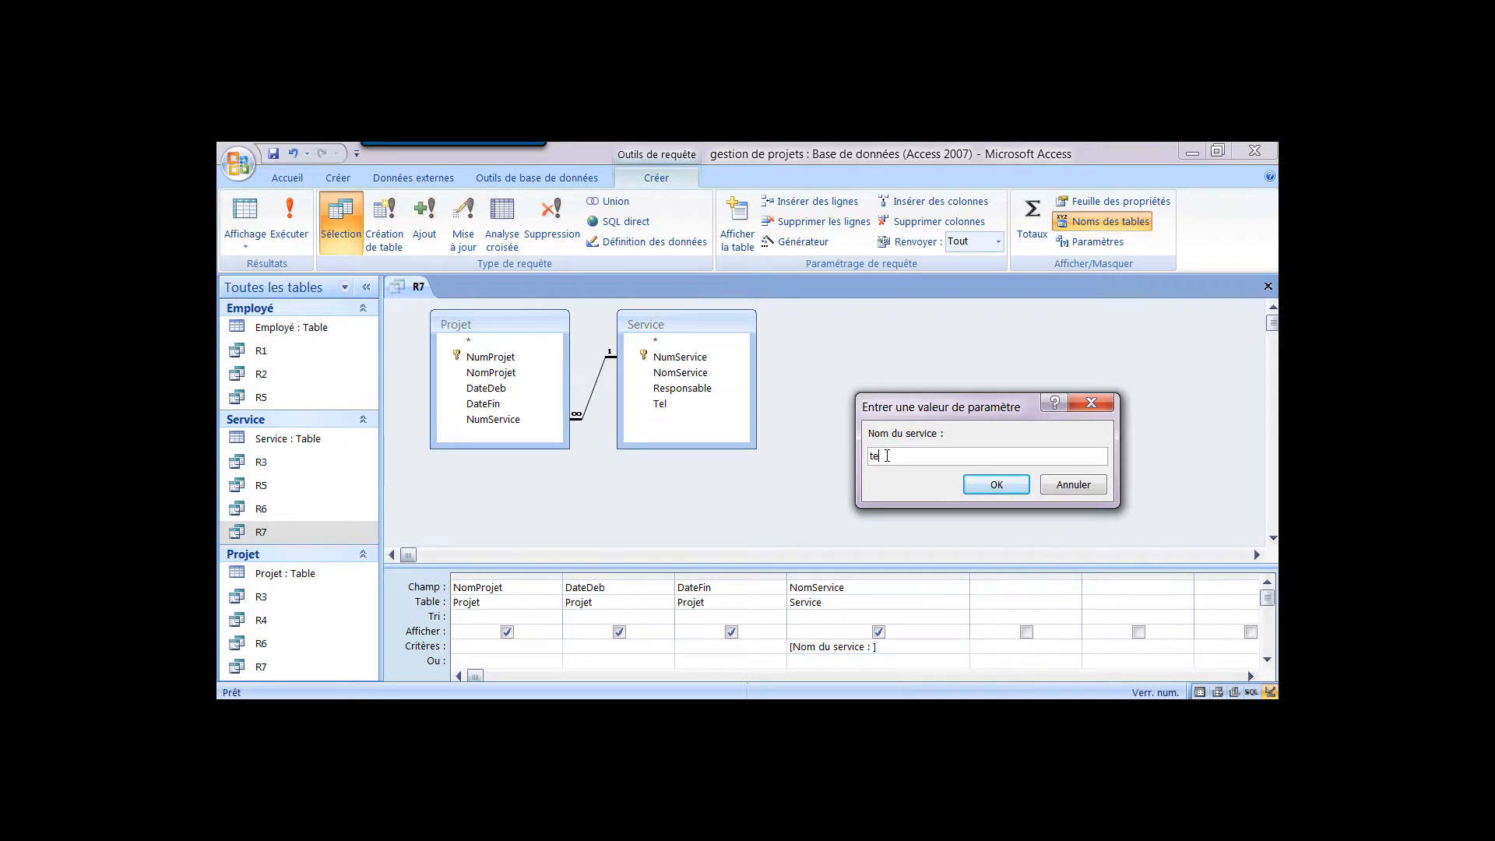
pyautogui.write('chnique')
pyautogui.click(1020, 489)
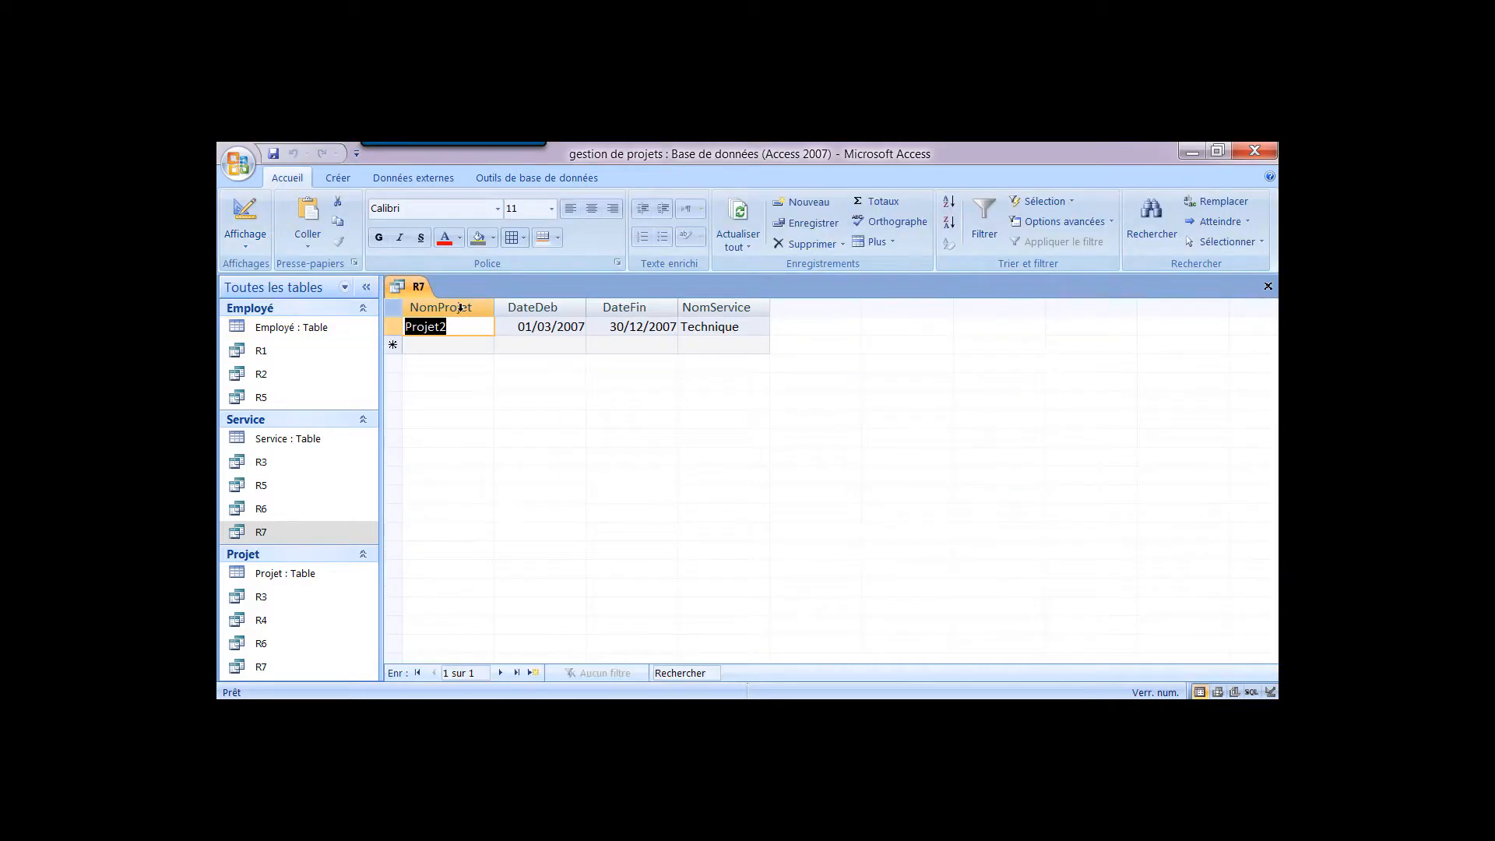